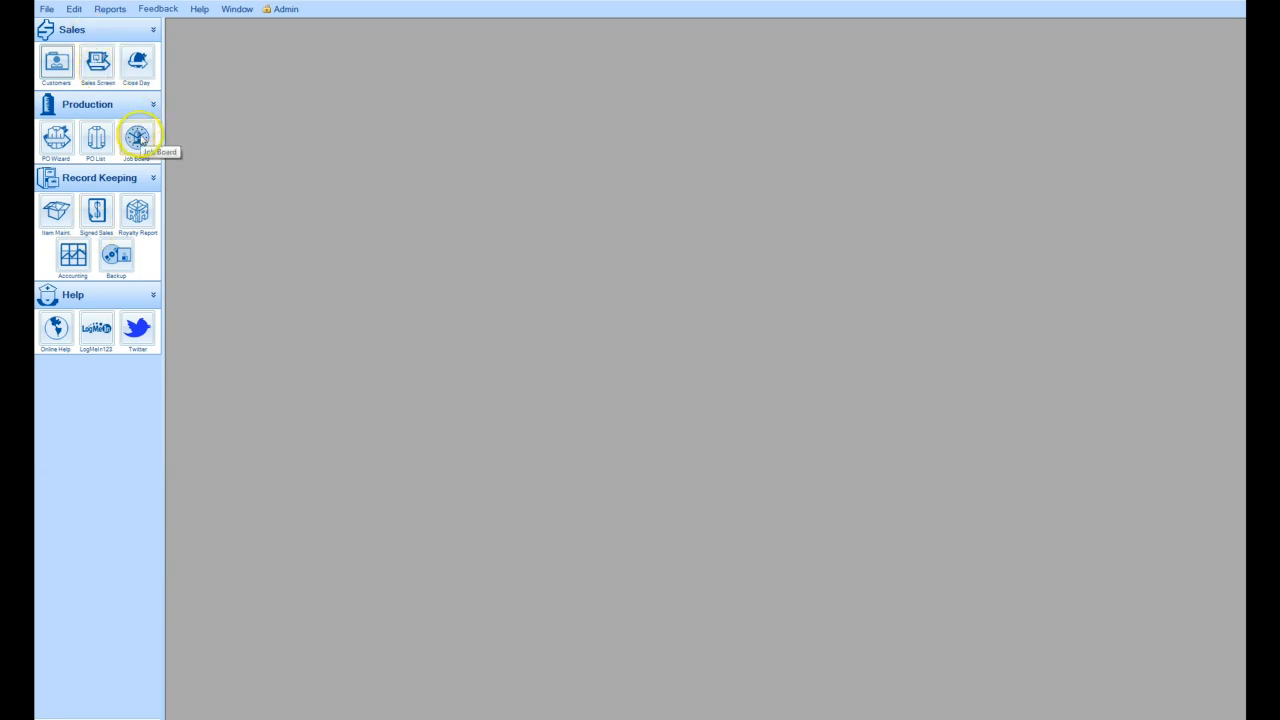
Start a new invoice from the sales screen and select test customer 1 as its customer
click(140, 138)
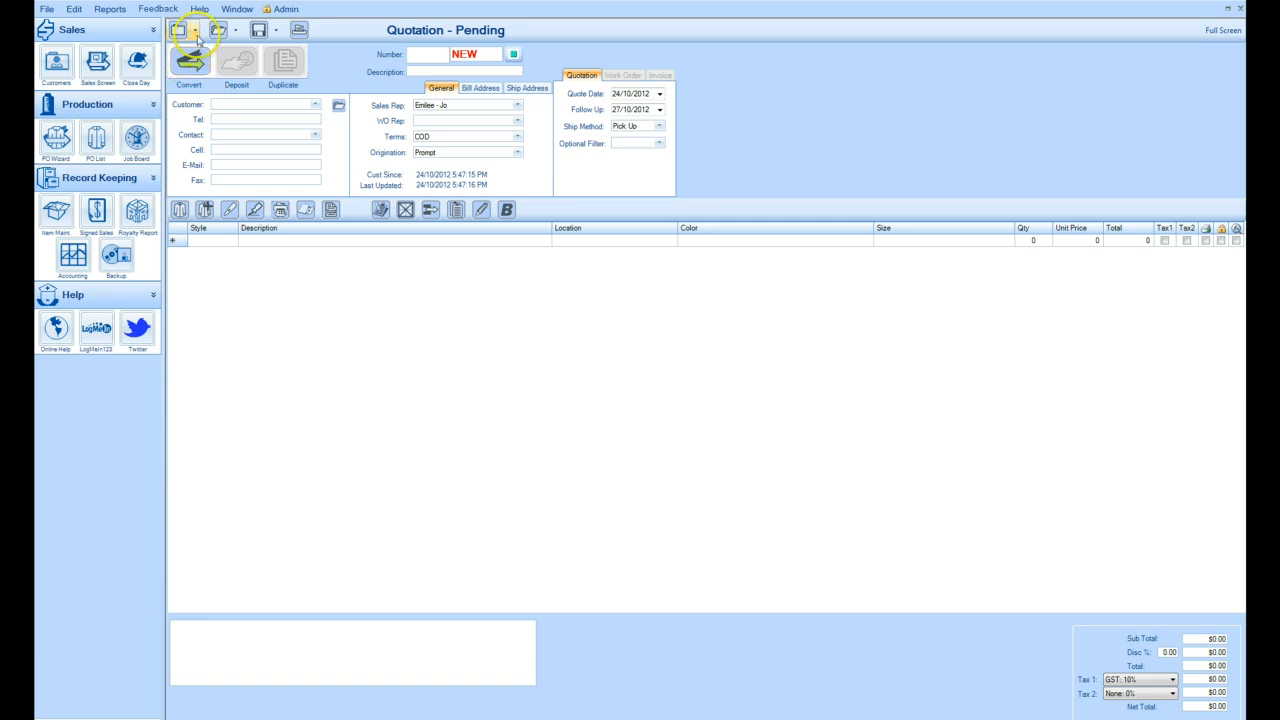
click(195, 33)
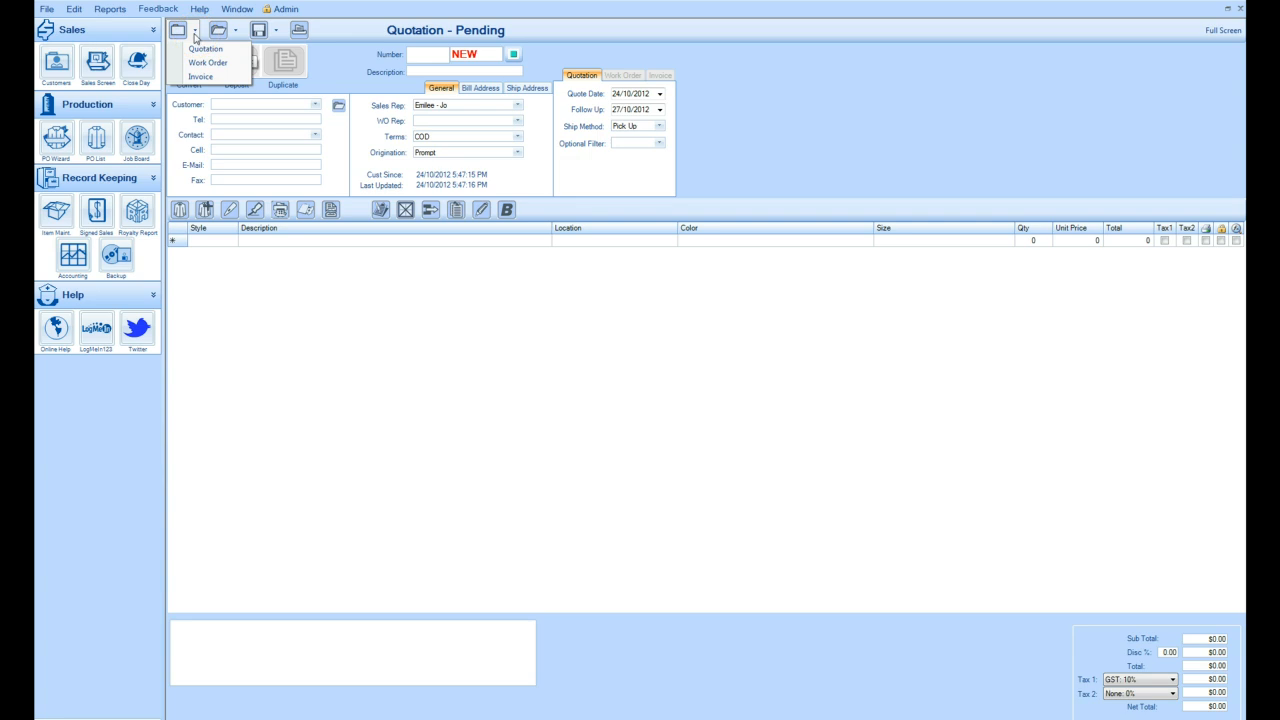
click(199, 77)
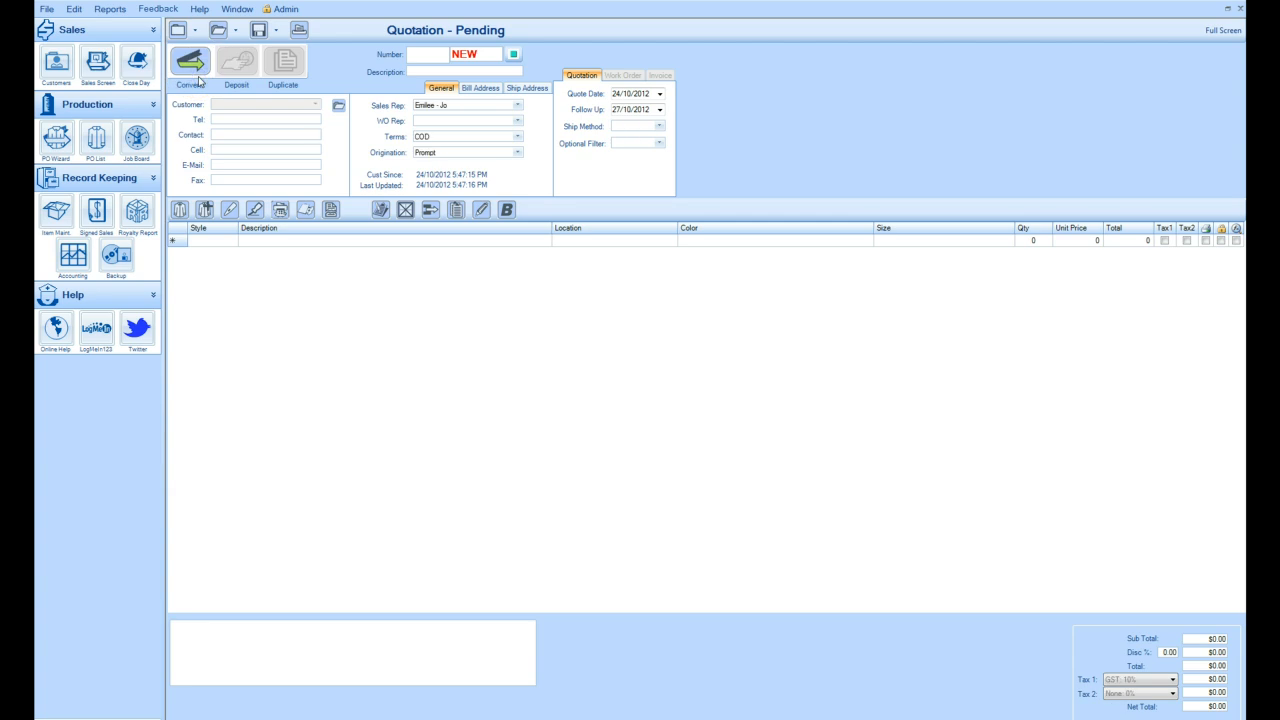
click(258, 104)
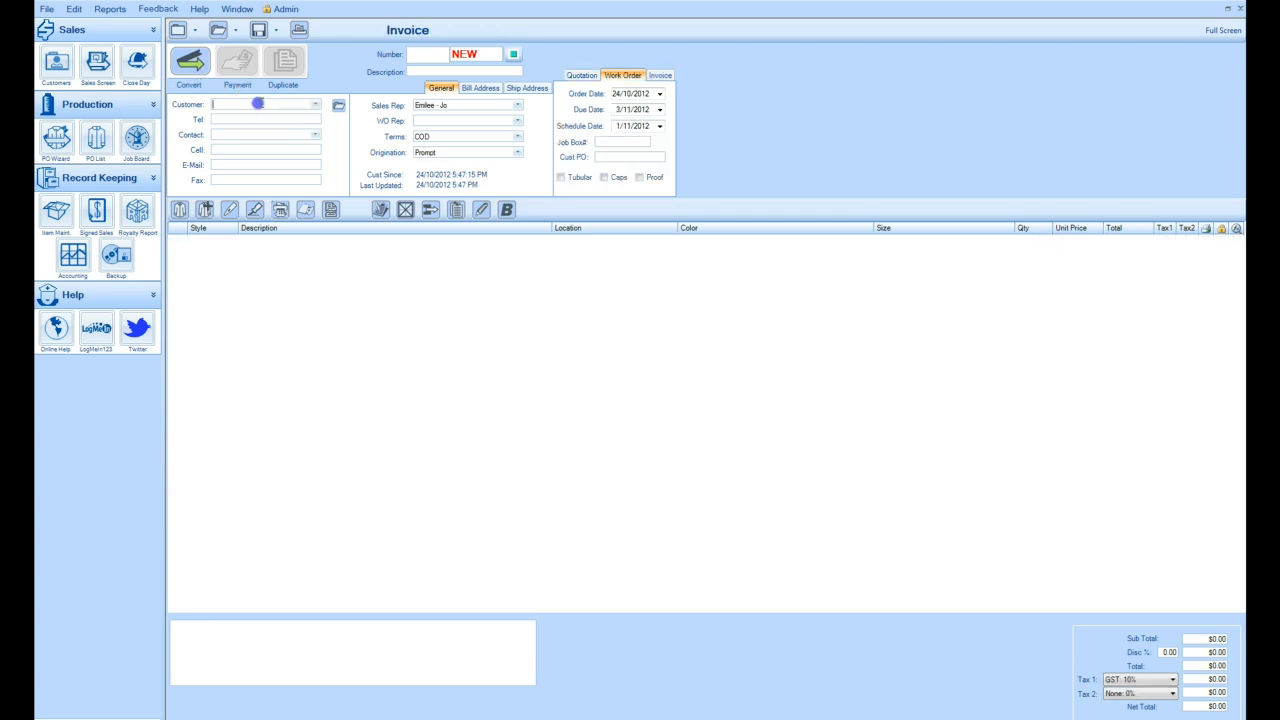
text(test)
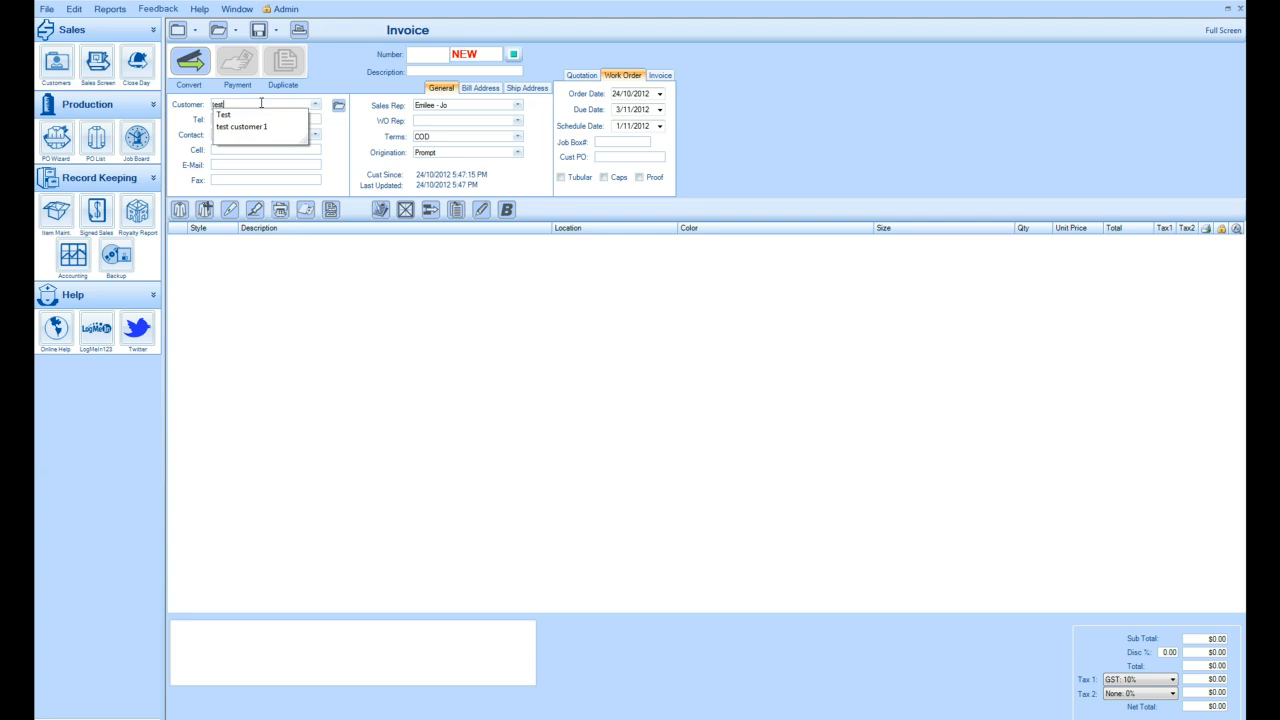
click(245, 128)
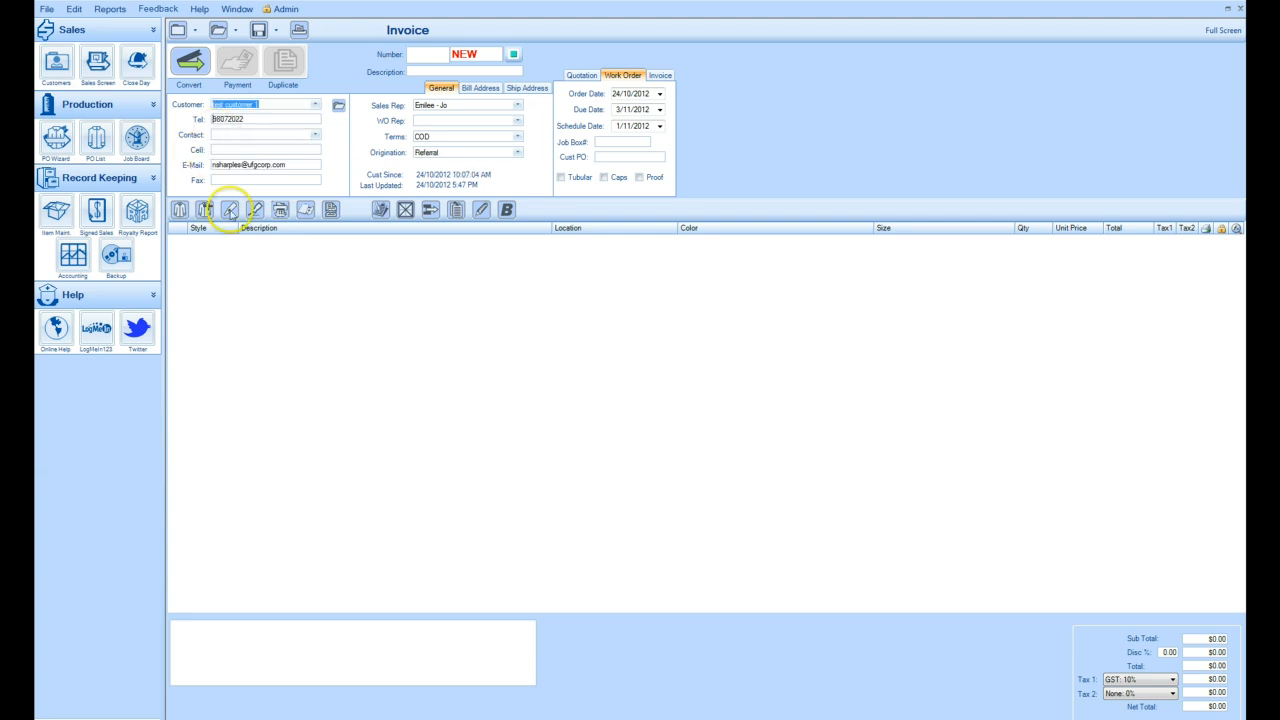
Add the Shipping item (style SHIP) to the invoice with a quantity of 1
click(181, 211)
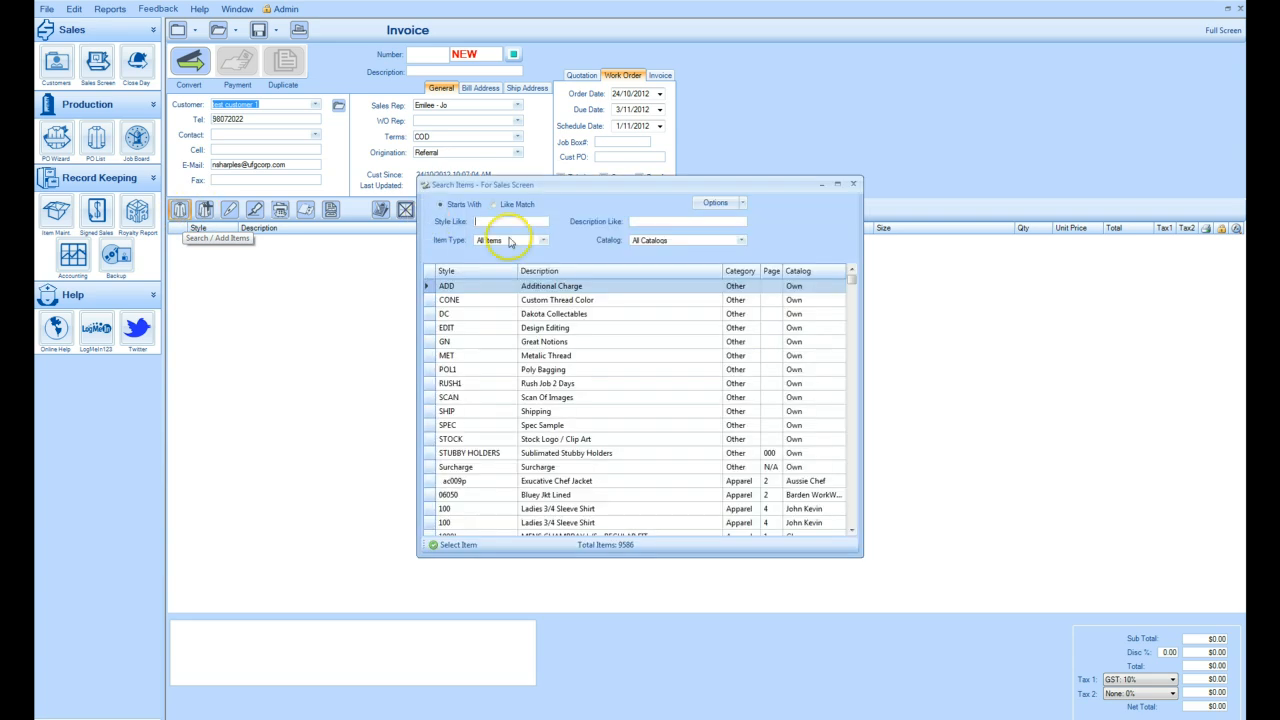
click(532, 292)
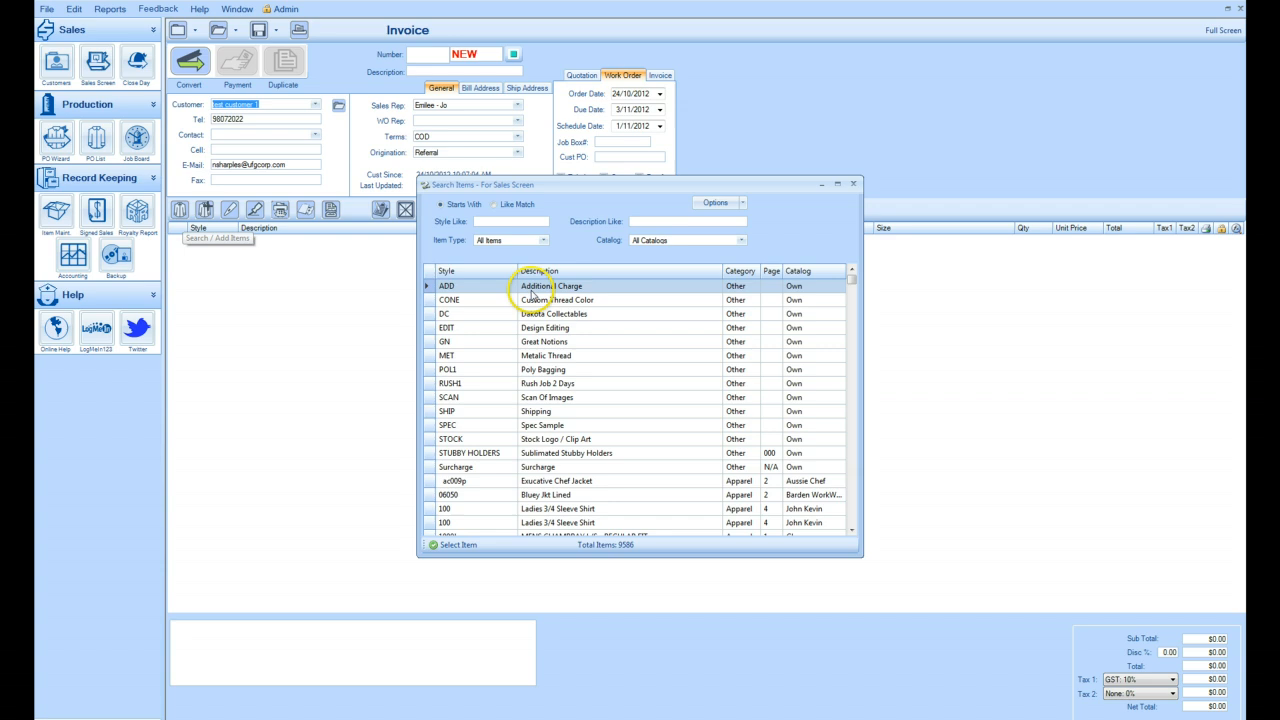
double_click(545, 413)
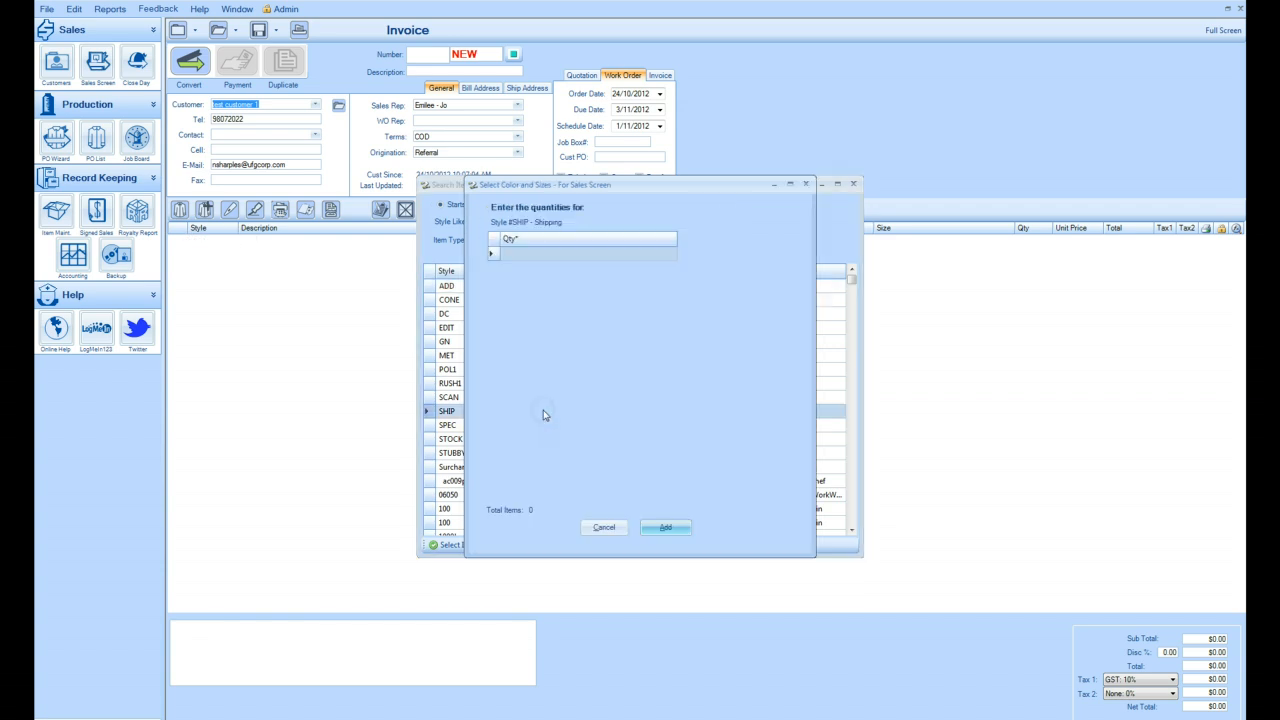
click(563, 252)
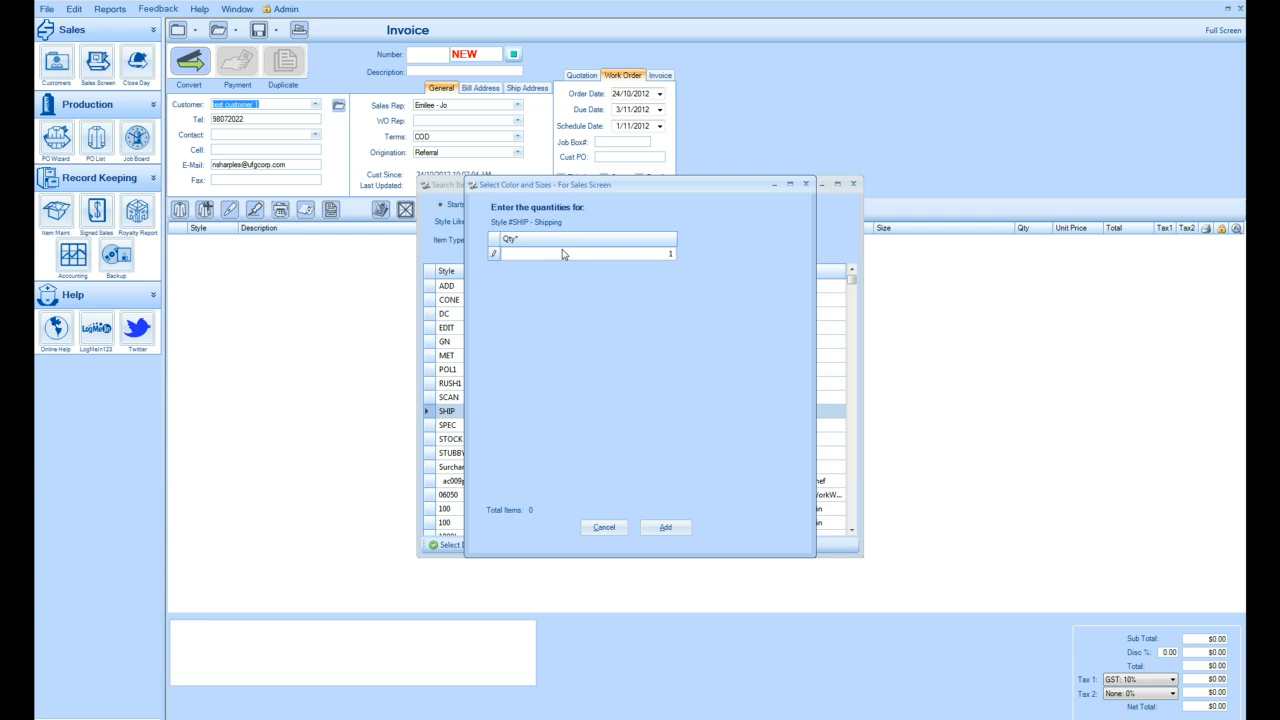
text(1)
click(660, 527)
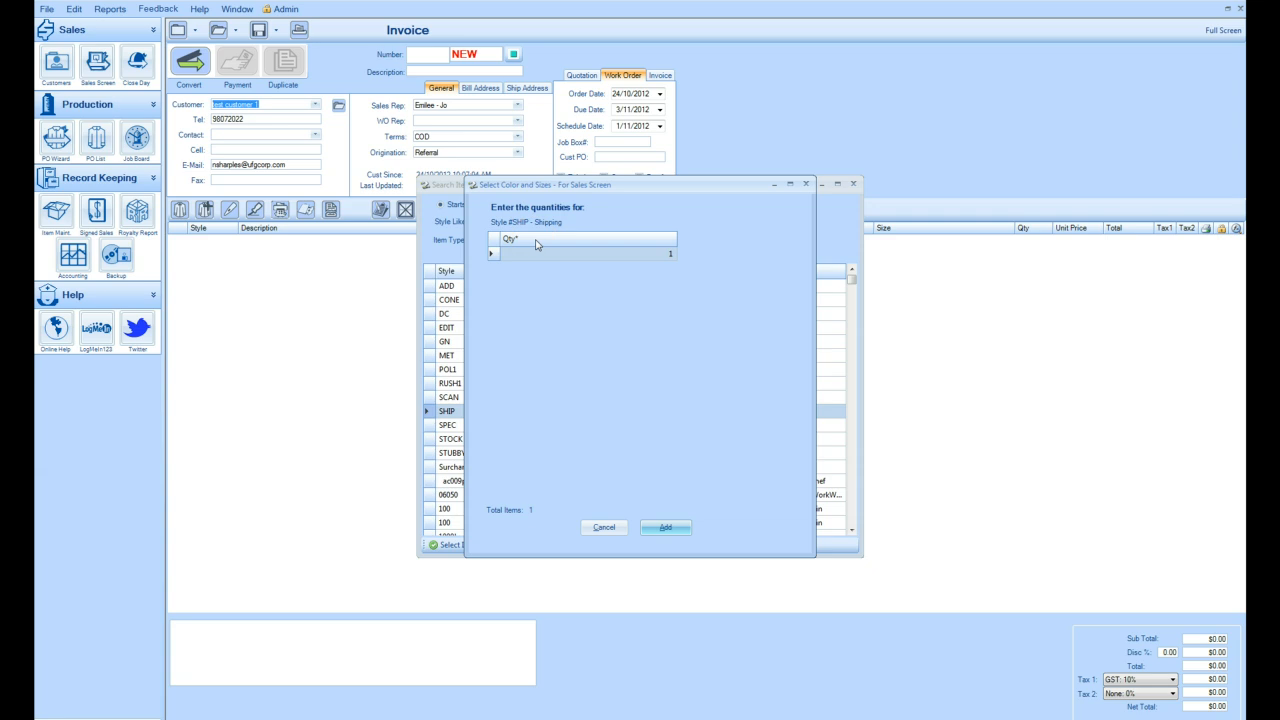
click(530, 244)
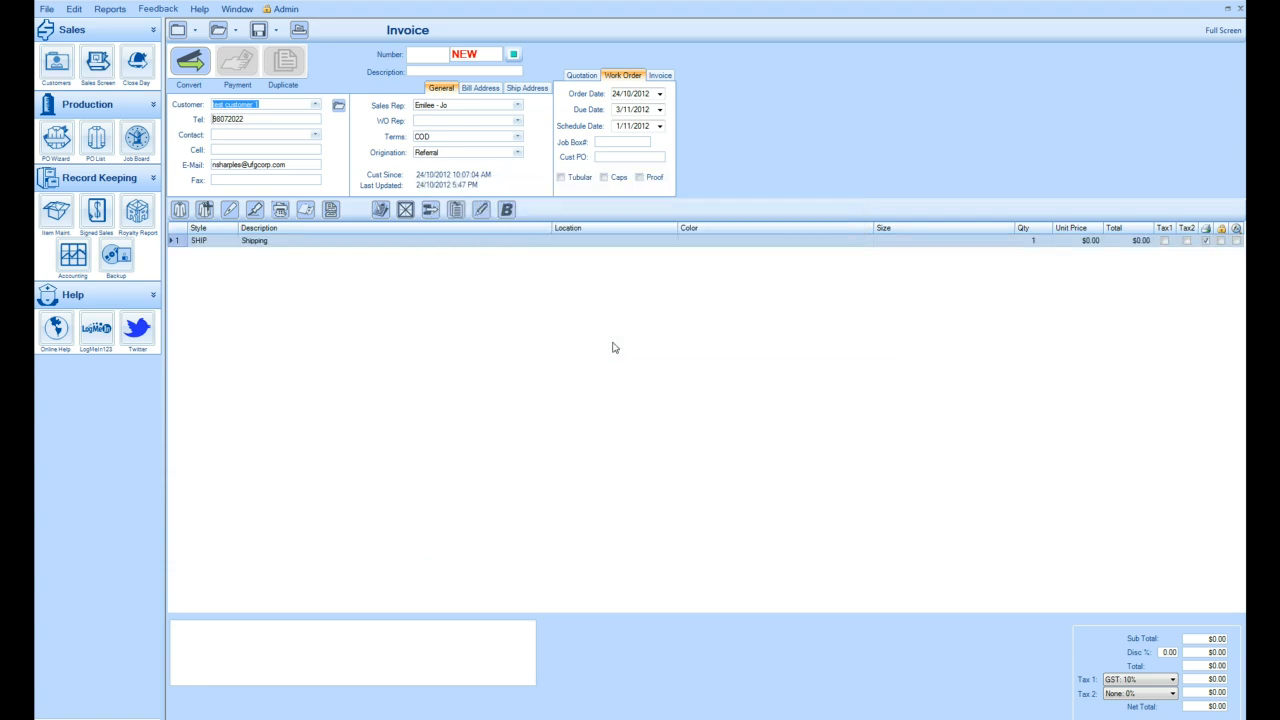
Set the unit price of the Shipping line to $10.00
click(1089, 244)
text(10)
key(Return)
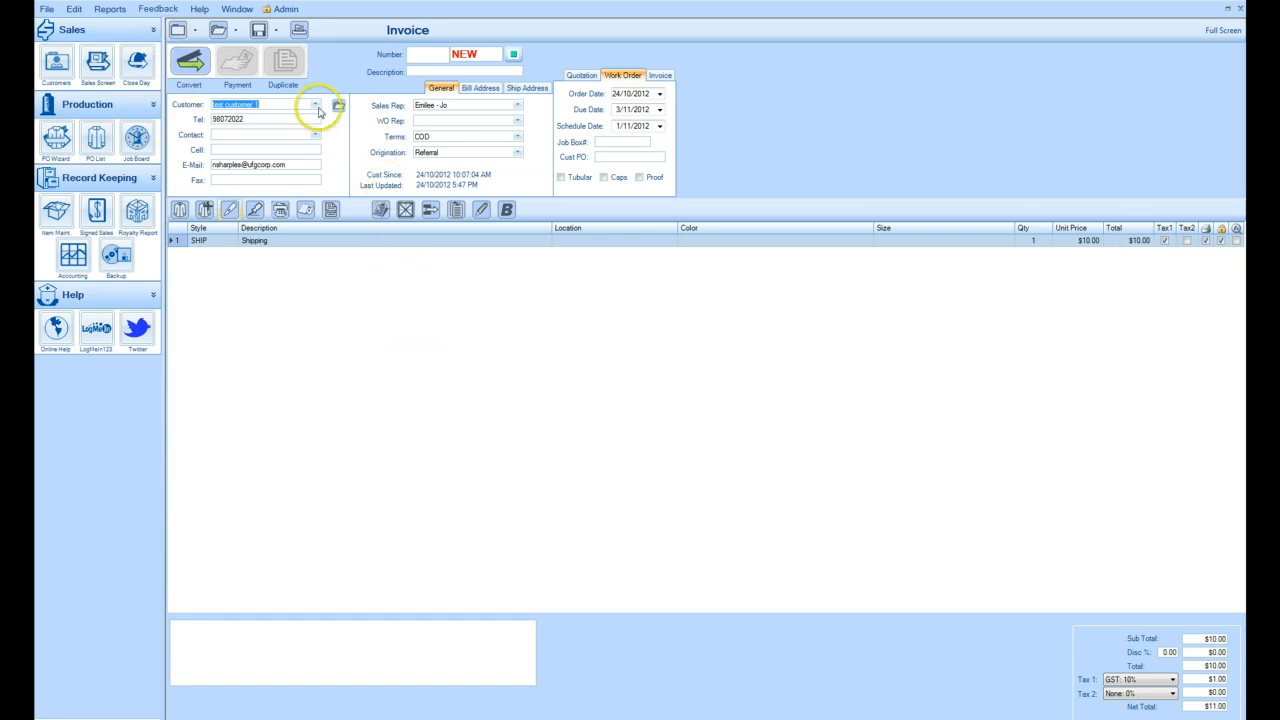
Enter "Shipping" as the invoice's description
click(430, 72)
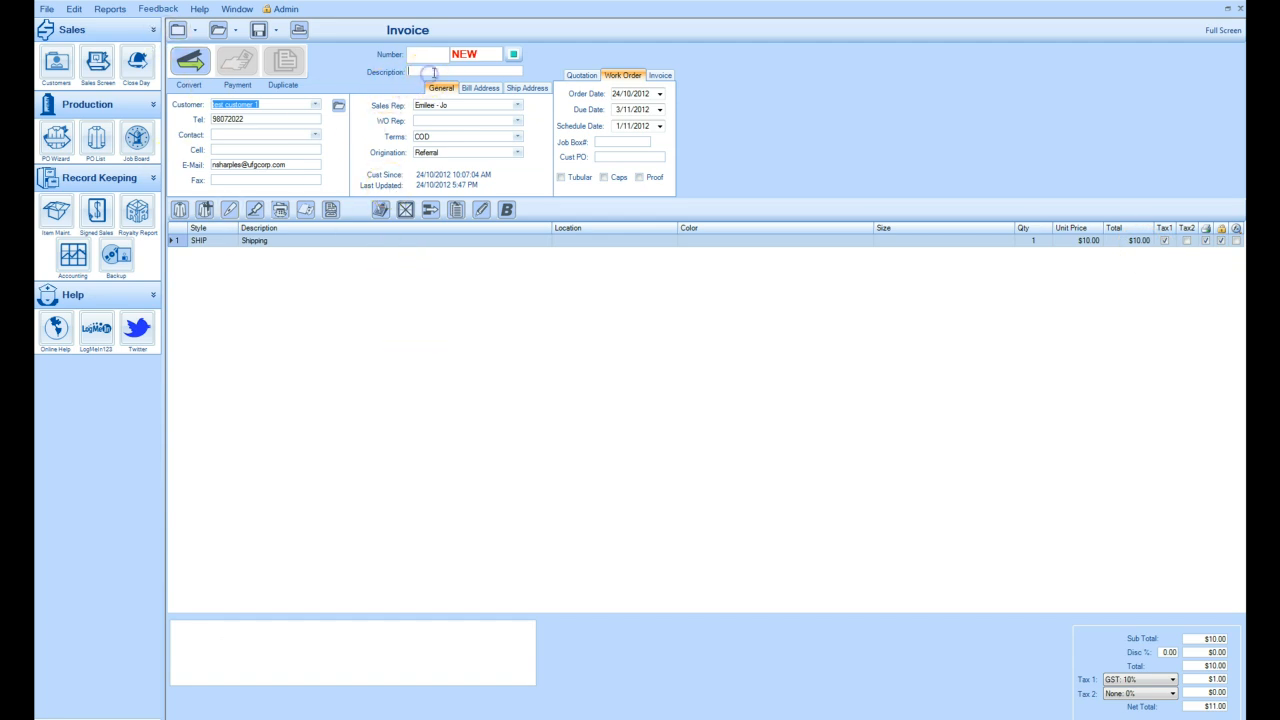
text(Sg)
text(hipp)
text(ing)
click(631, 140)
Save the new invoice and agree to its creation
click(258, 32)
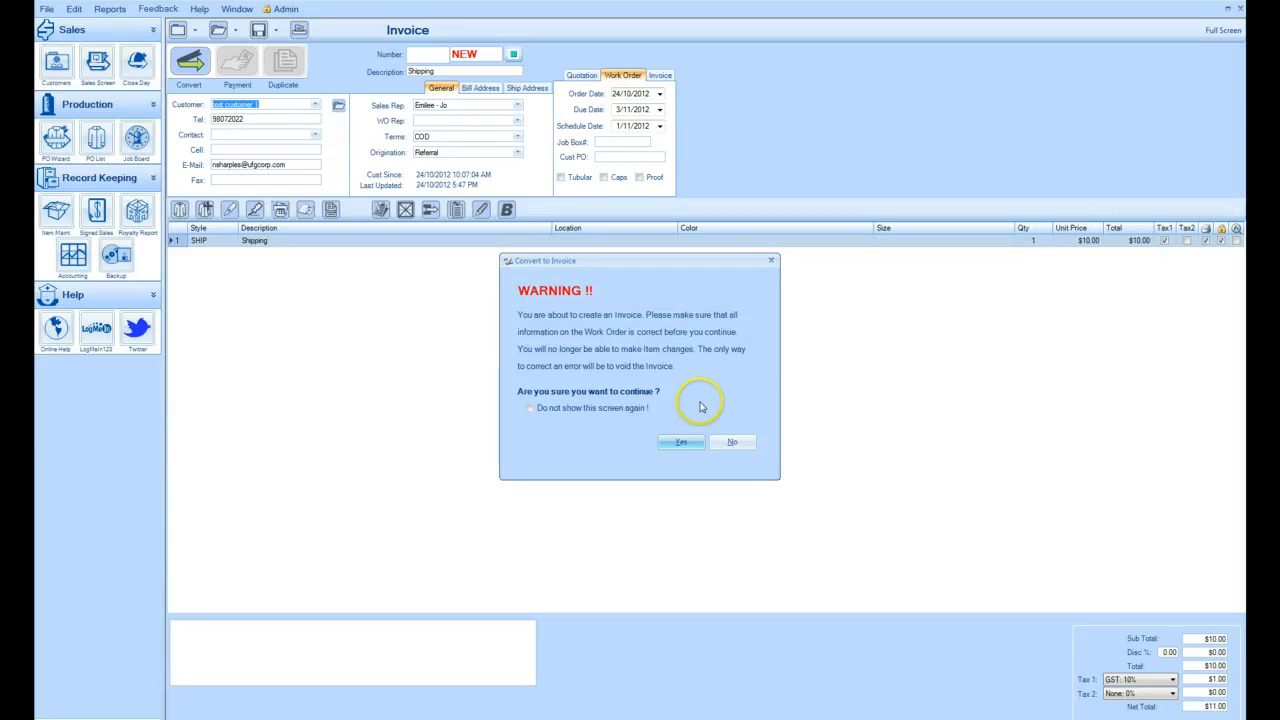
click(681, 443)
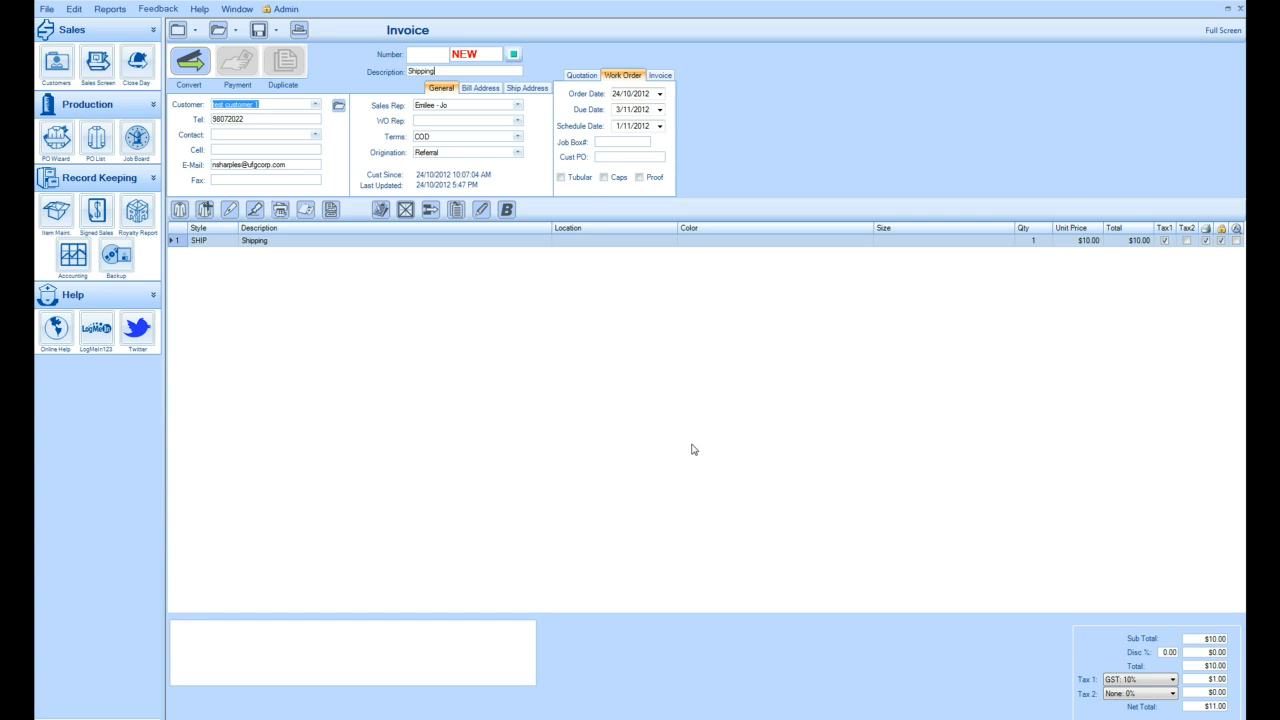
click(259, 31)
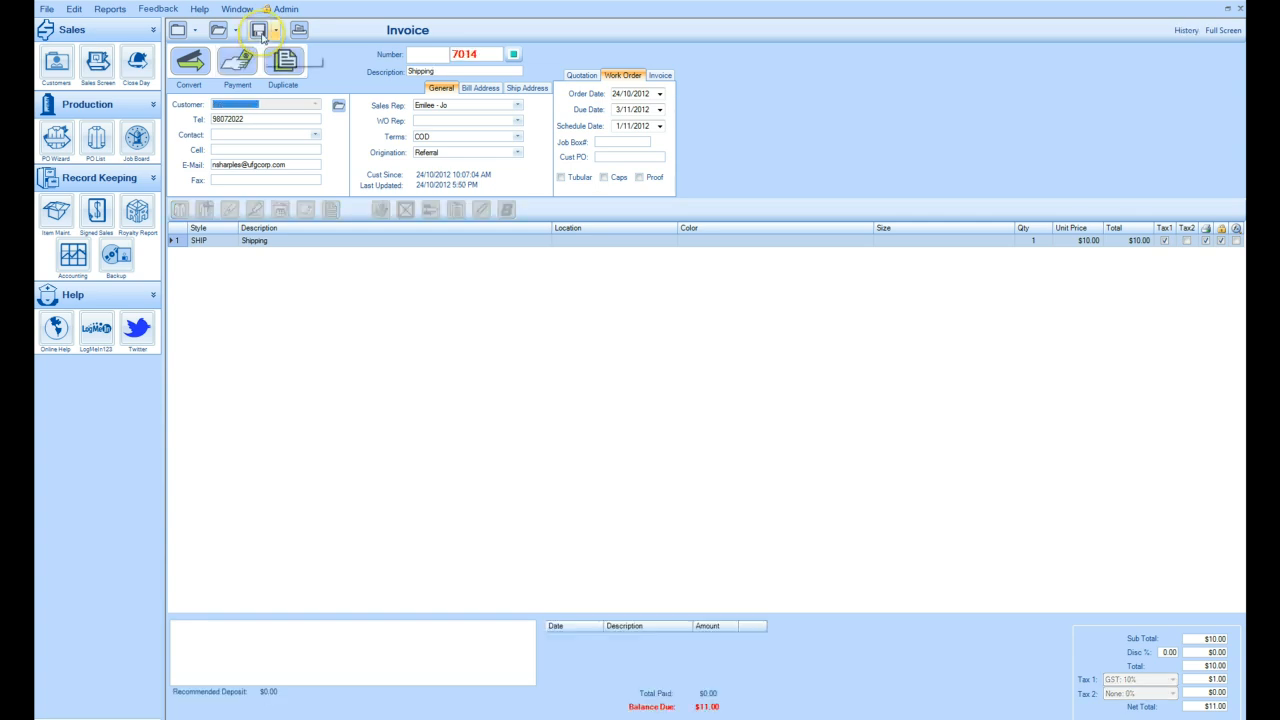
click(259, 33)
click(506, 398)
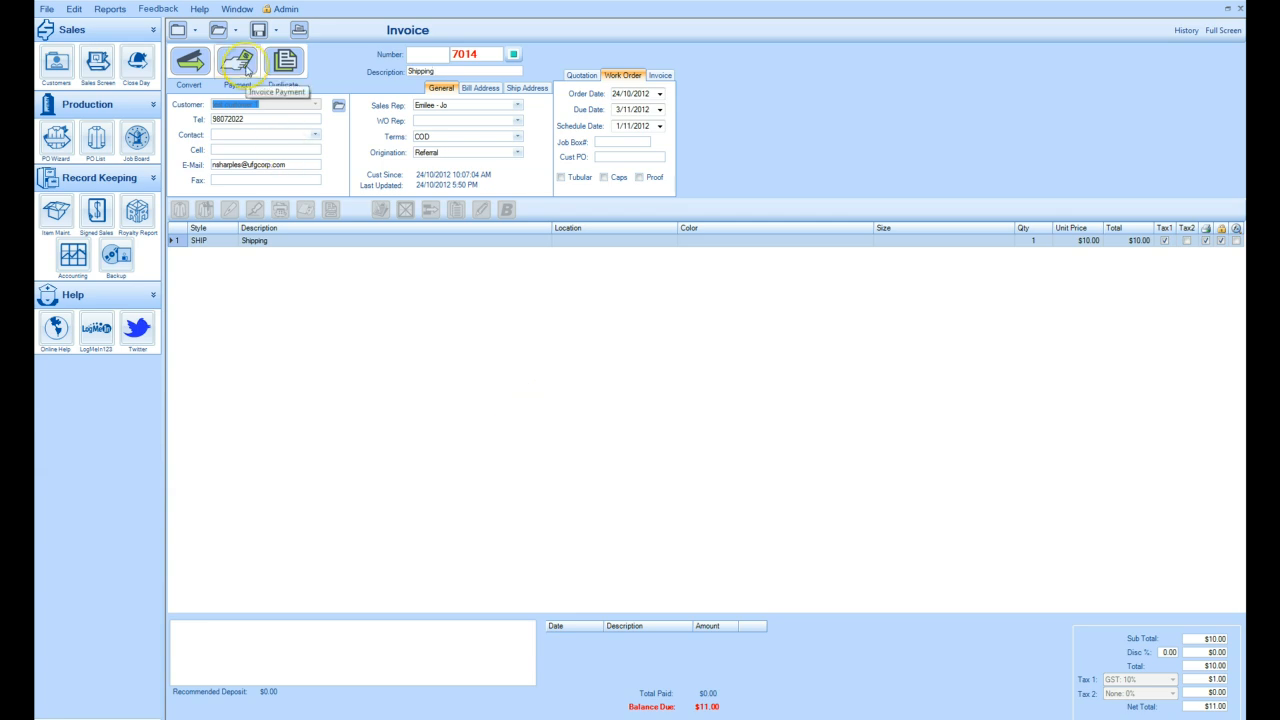
Record a new payment of 11.00 on the invoice with payment type CC and credit card type Visa
click(247, 70)
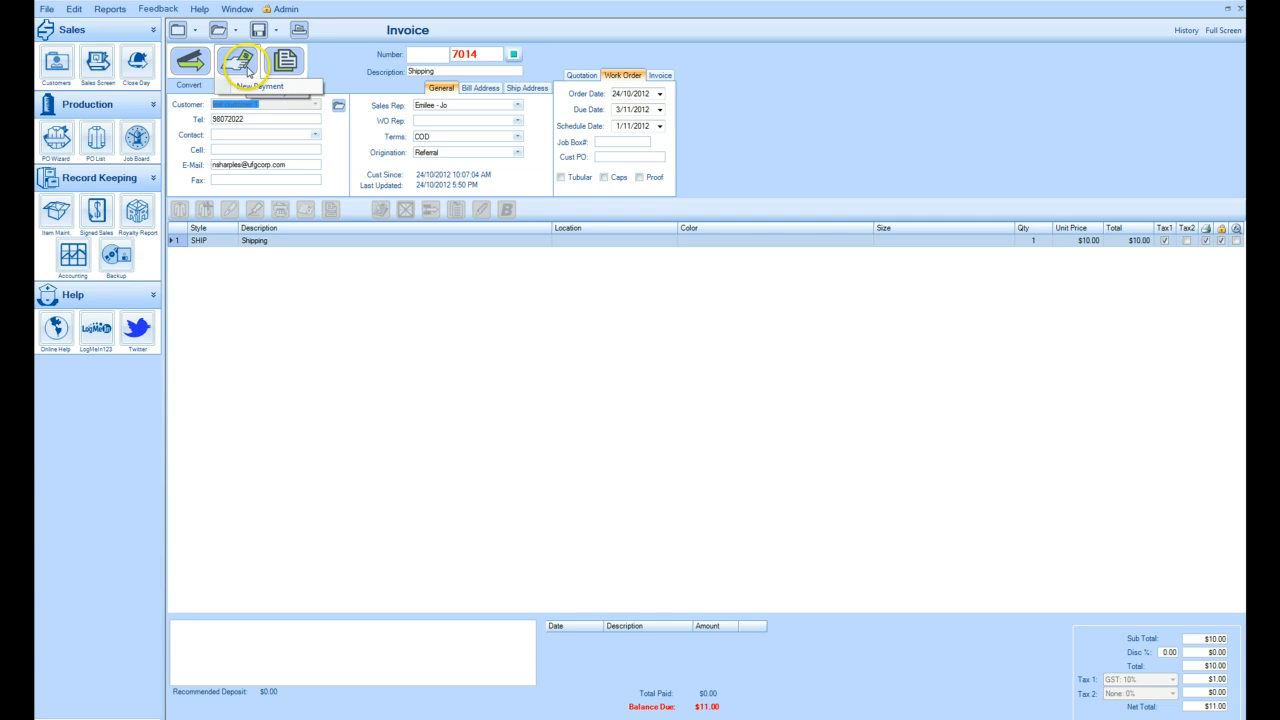
click(310, 380)
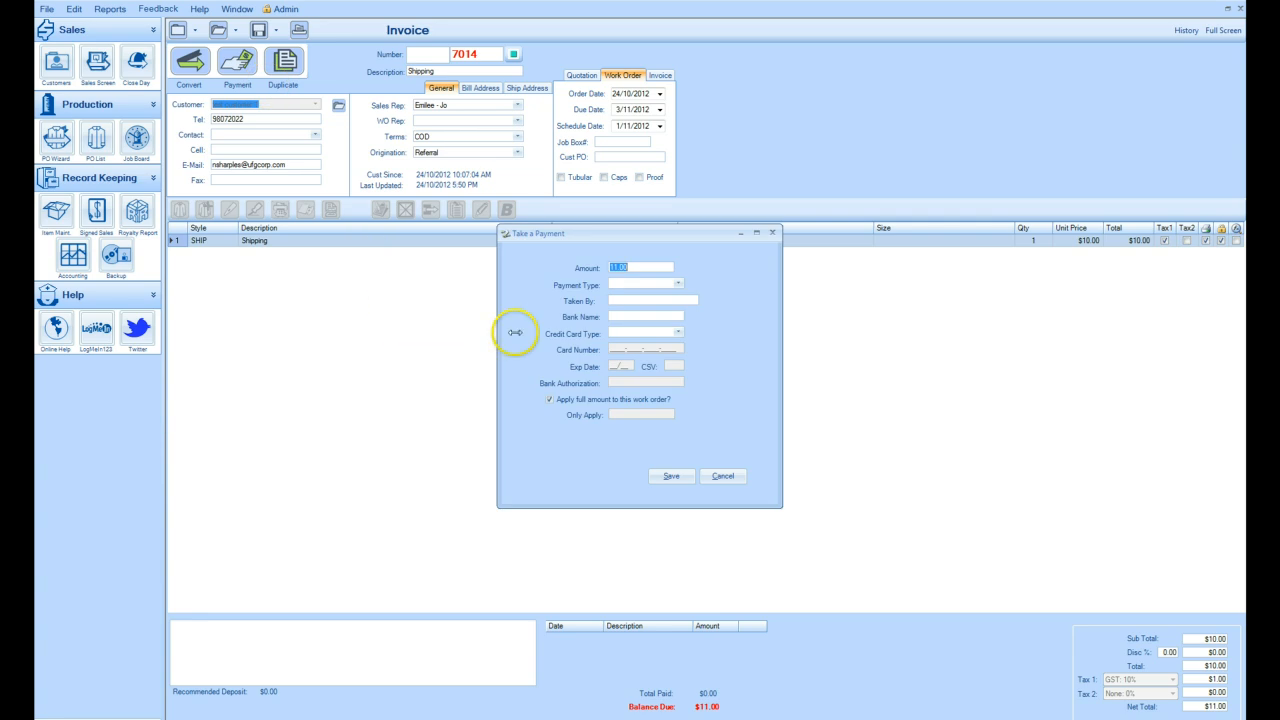
click(677, 284)
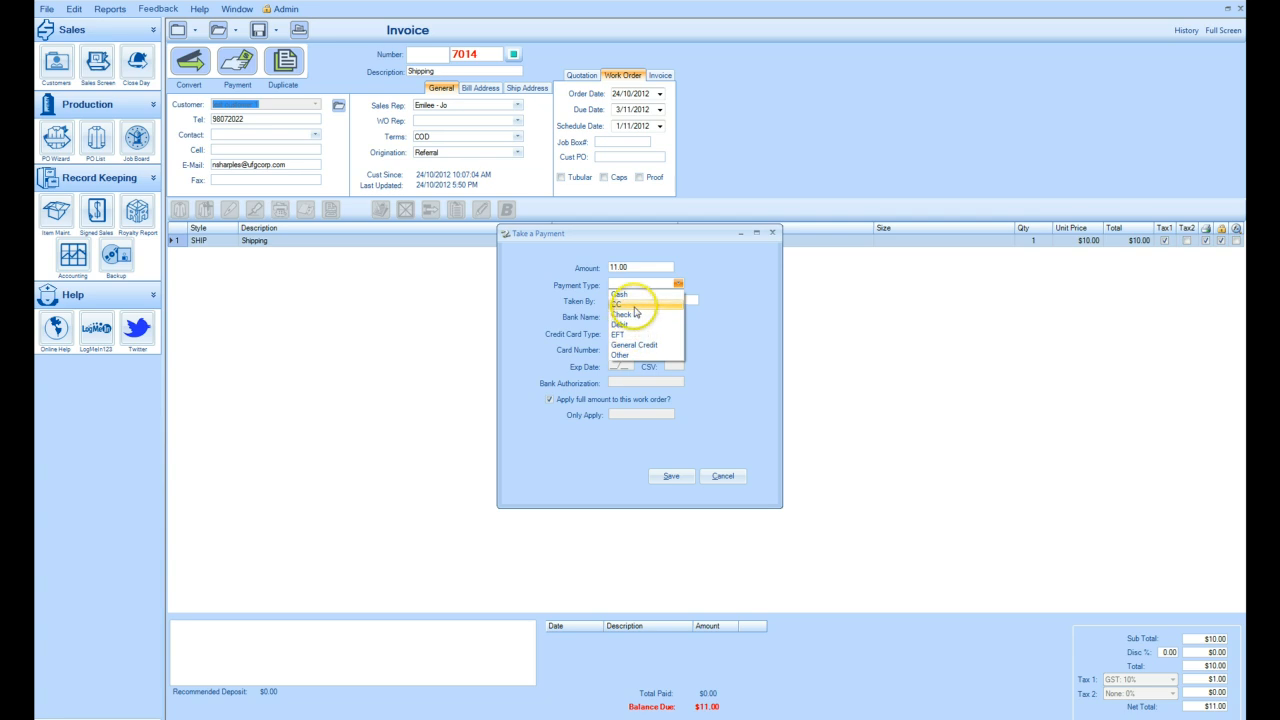
click(630, 304)
click(681, 334)
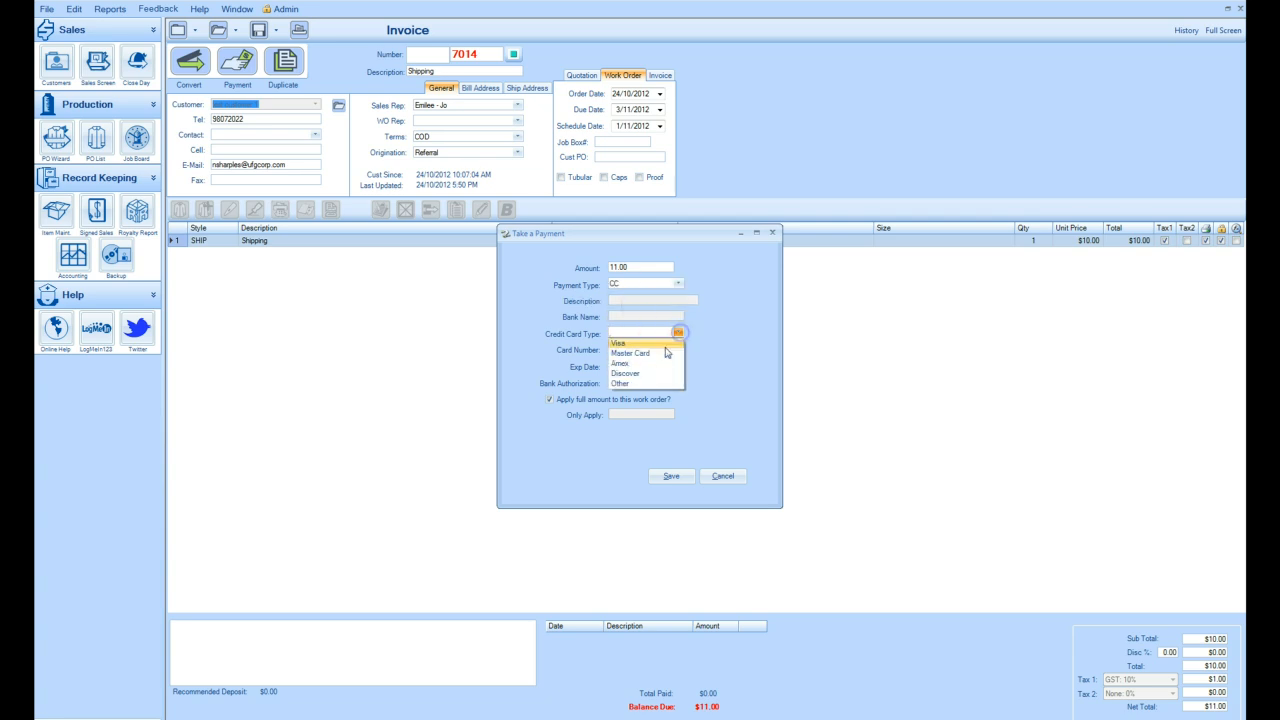
click(660, 343)
click(668, 476)
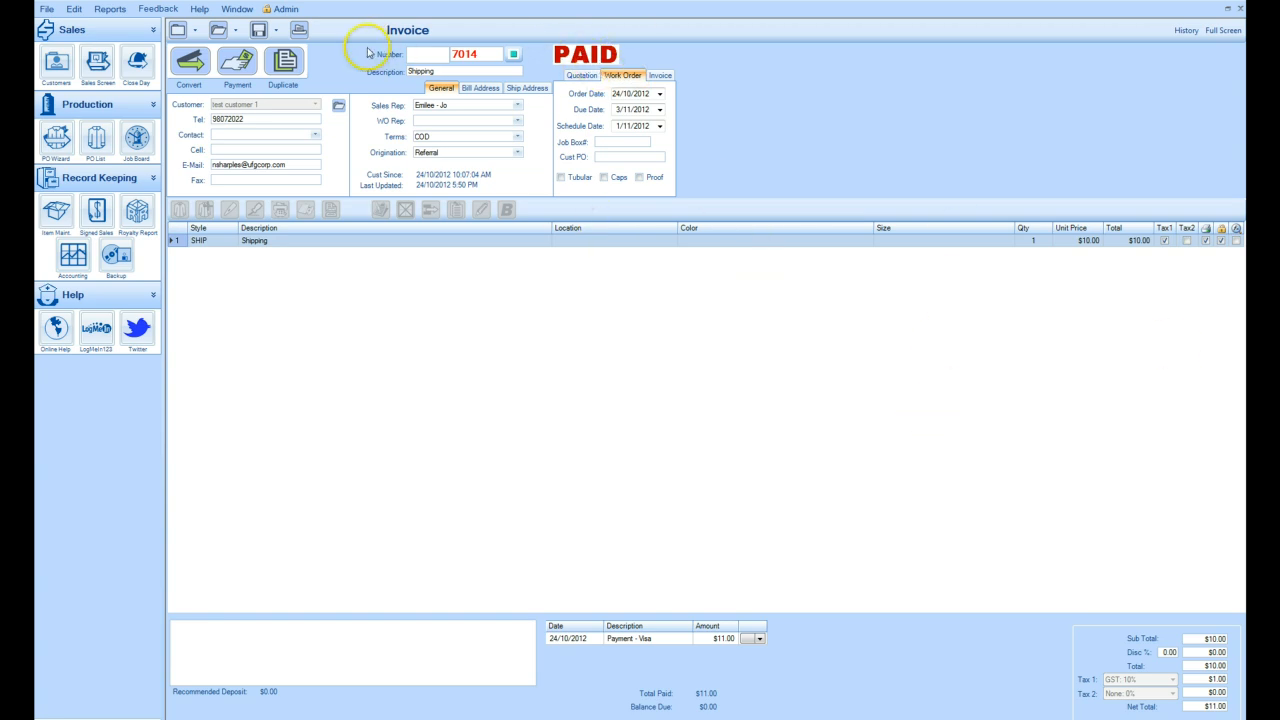
Open the printable version of the invoice and review its payment, totals and balance due
click(299, 30)
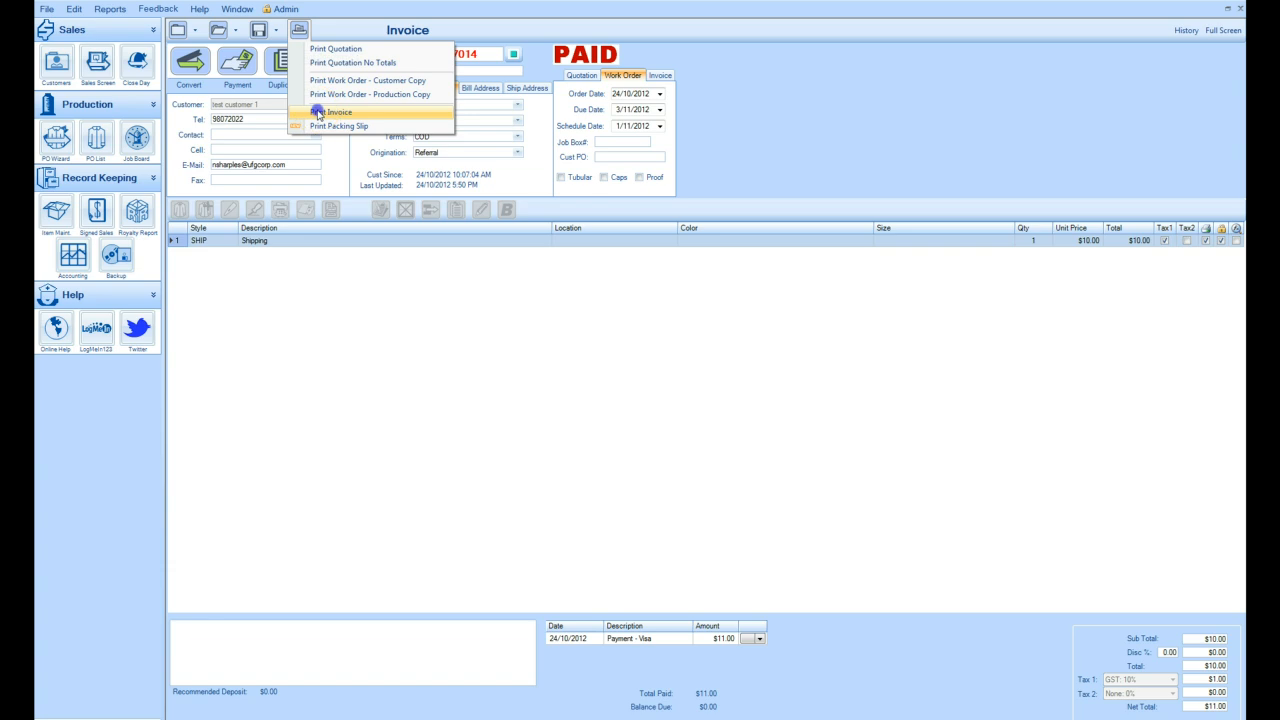
click(318, 113)
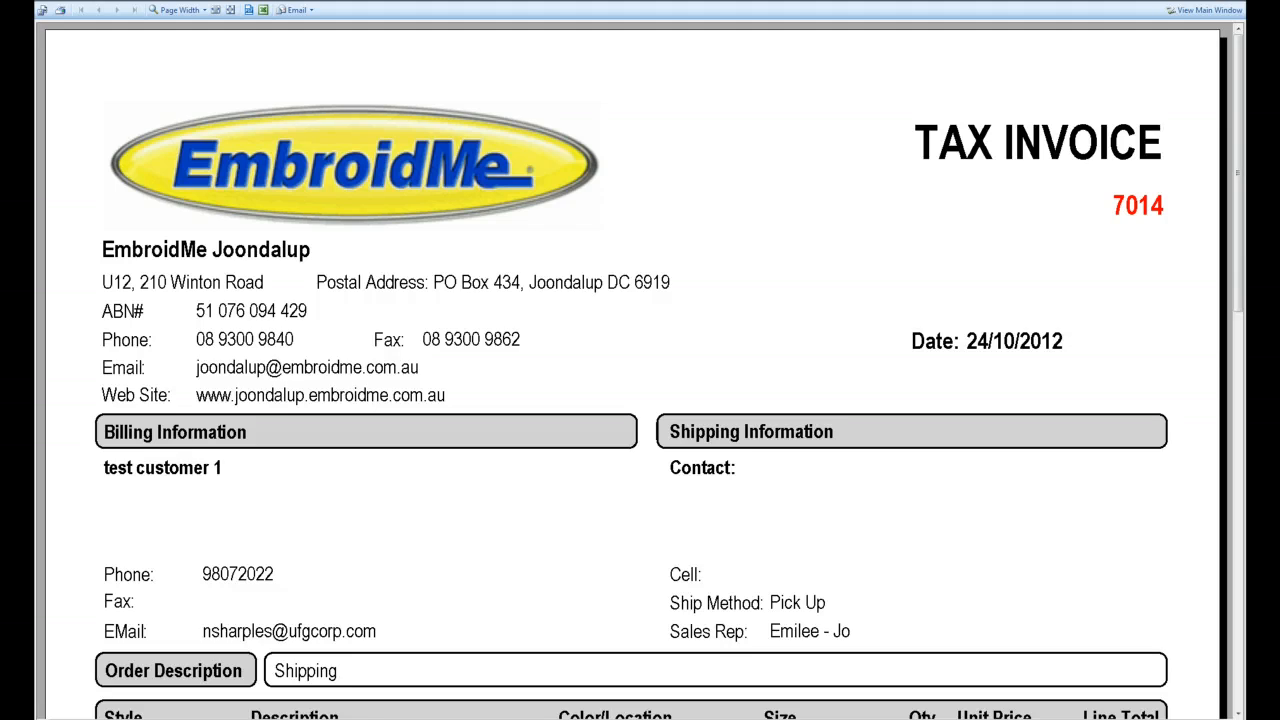
scroll(989, 243, down, 10)
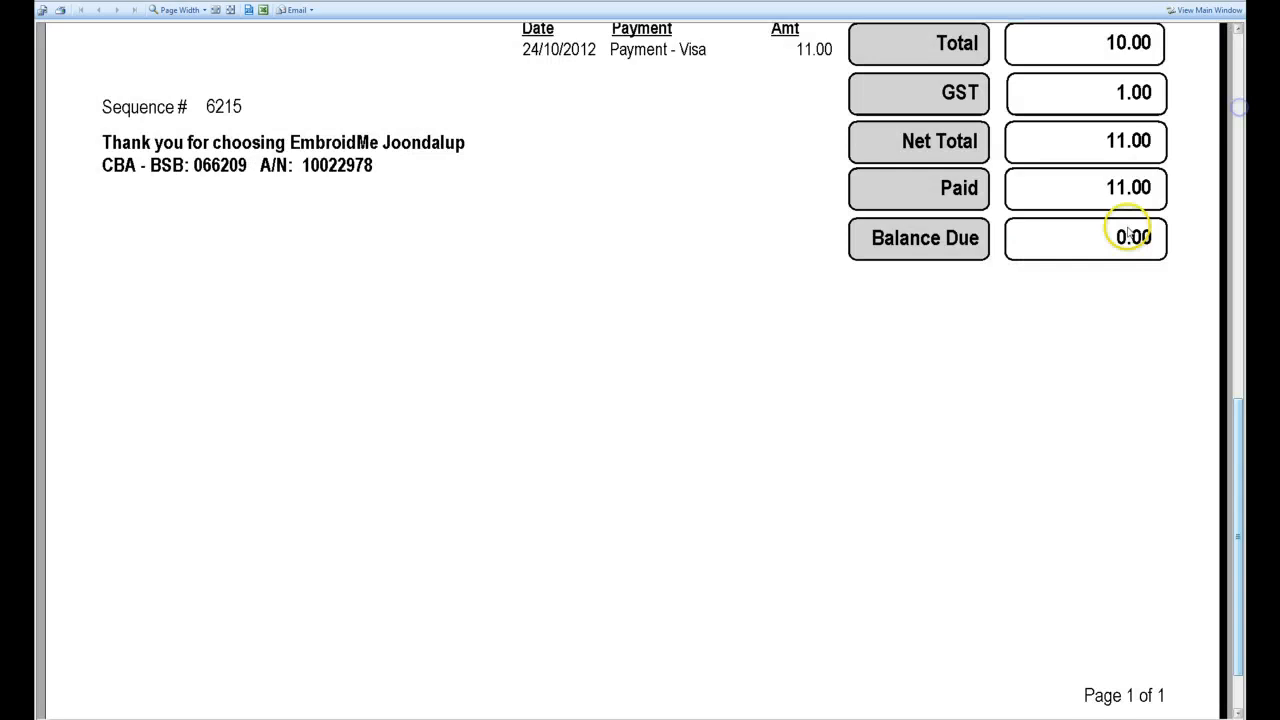
drag(1244, 413, 1245, 322)
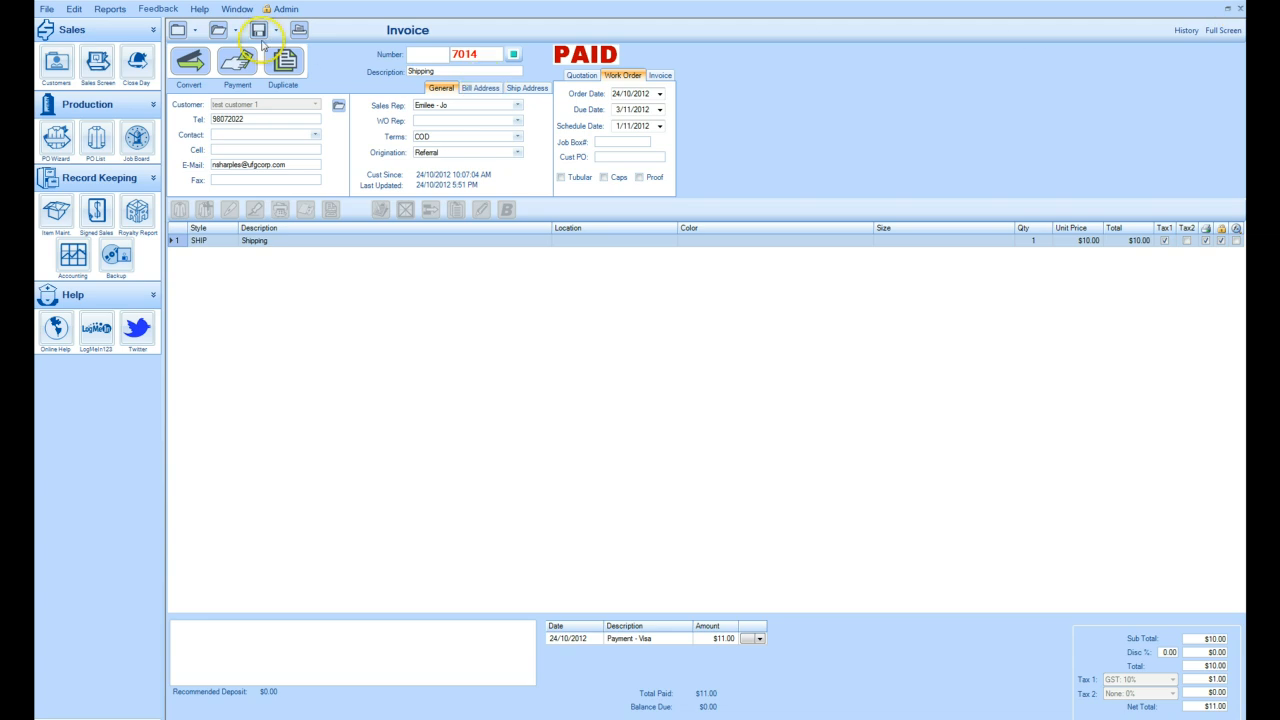
Open test customer 1's recent work order "210 Polo New Logo" and convert it to an invoice
click(235, 31)
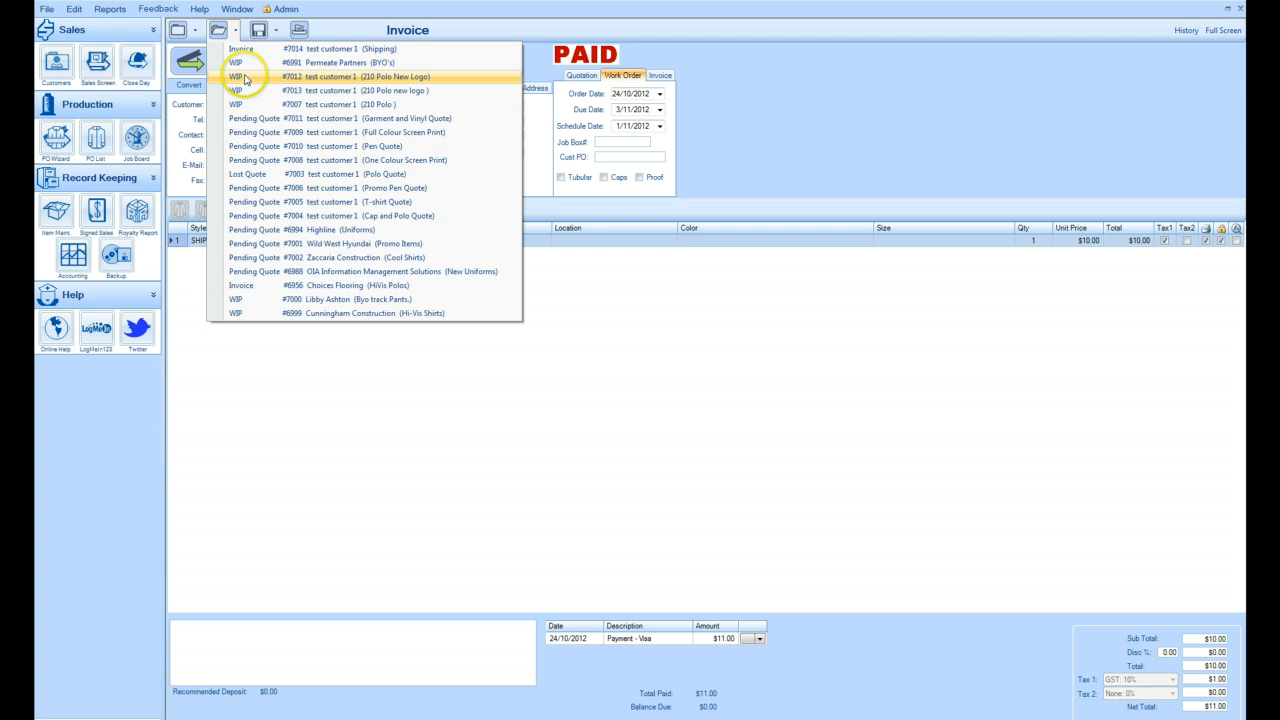
click(245, 79)
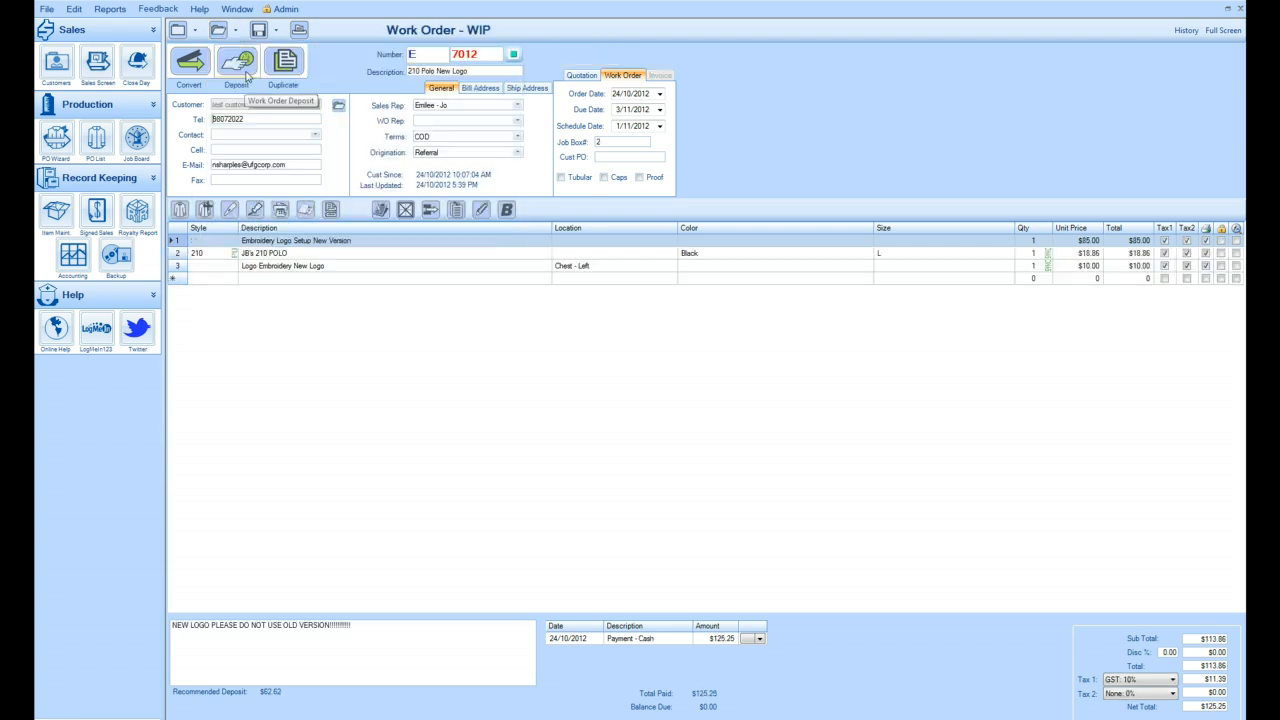
click(197, 65)
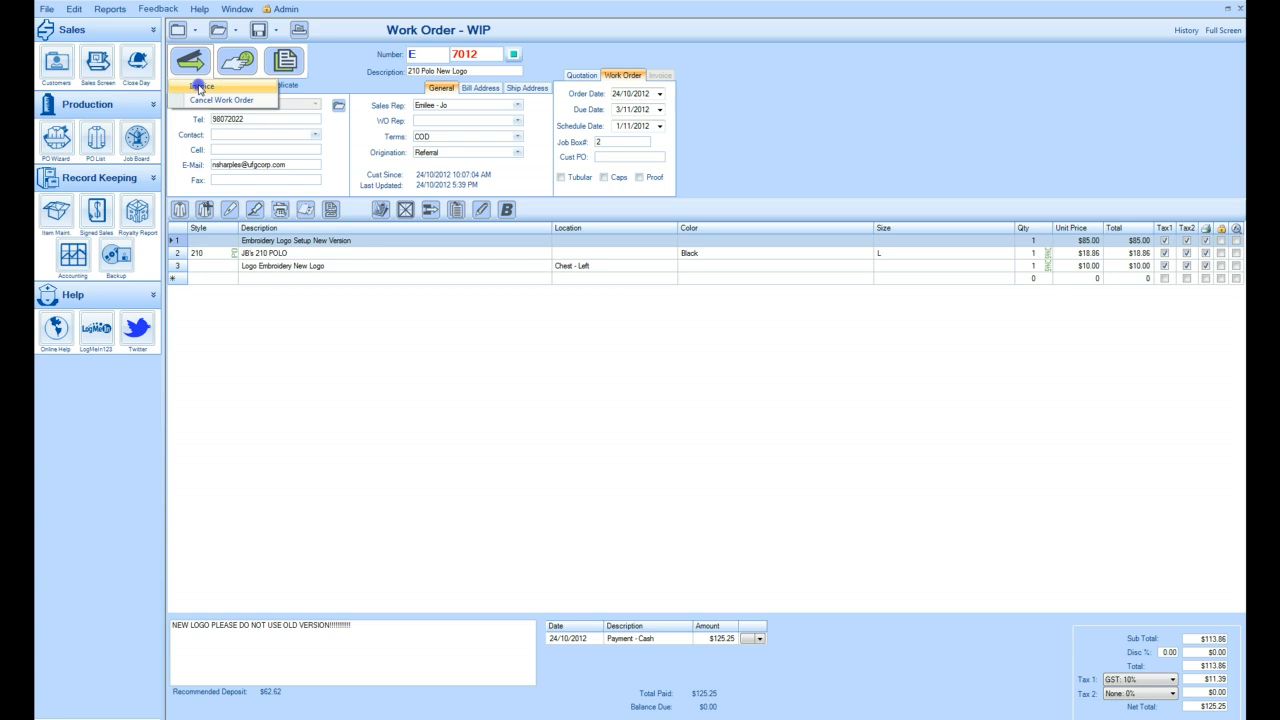
click(199, 87)
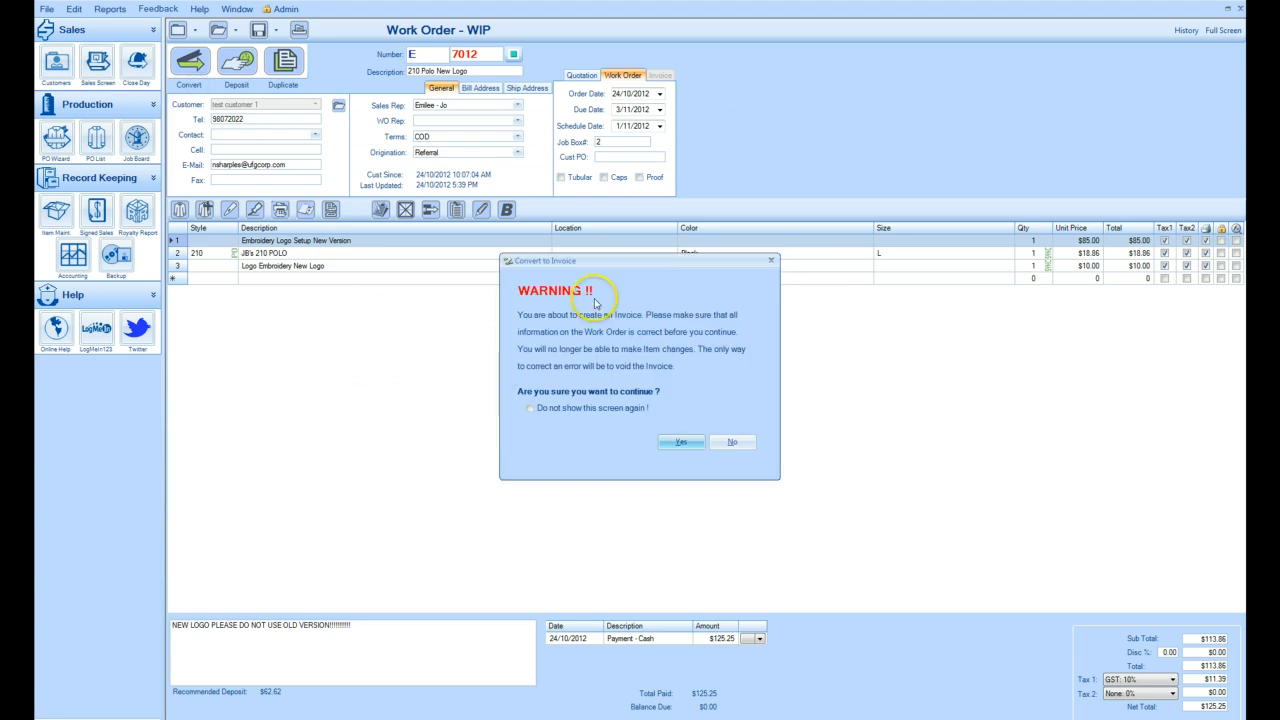
click(678, 444)
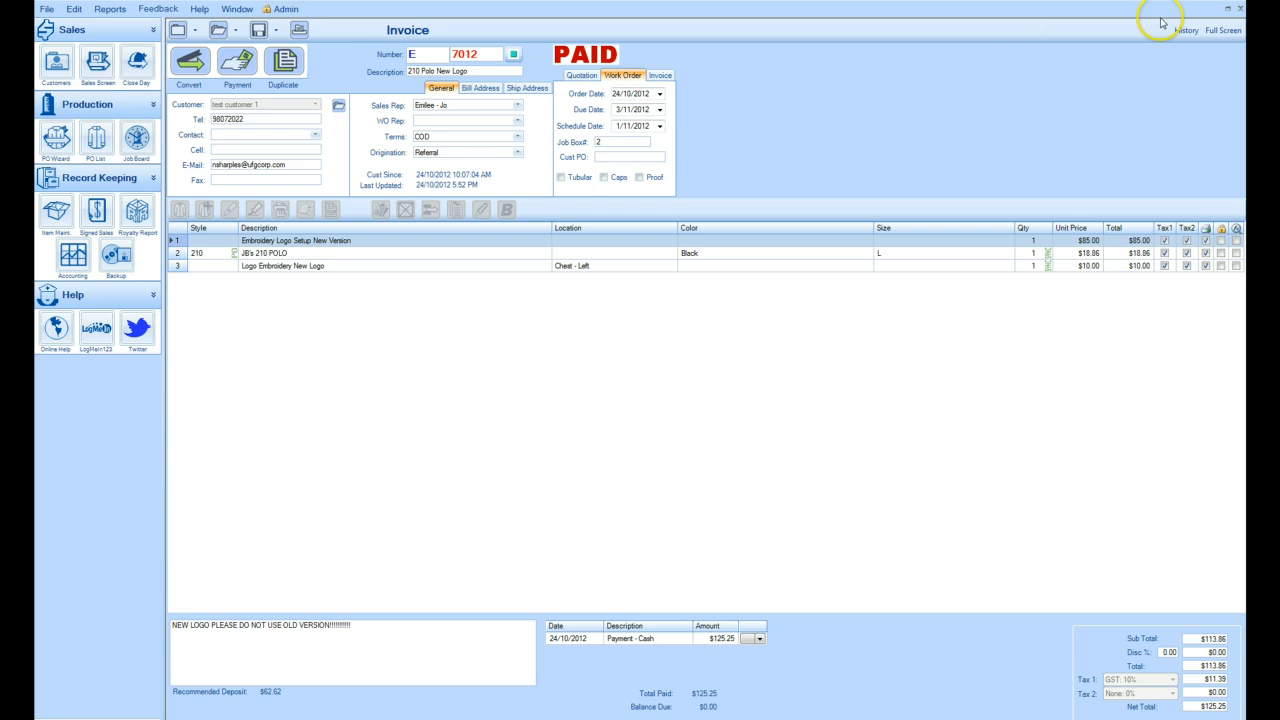
Close the paid invoice and reopen test customer 1's recent invoice "210 Polo New Logo" from a fresh sales screen
click(1240, 10)
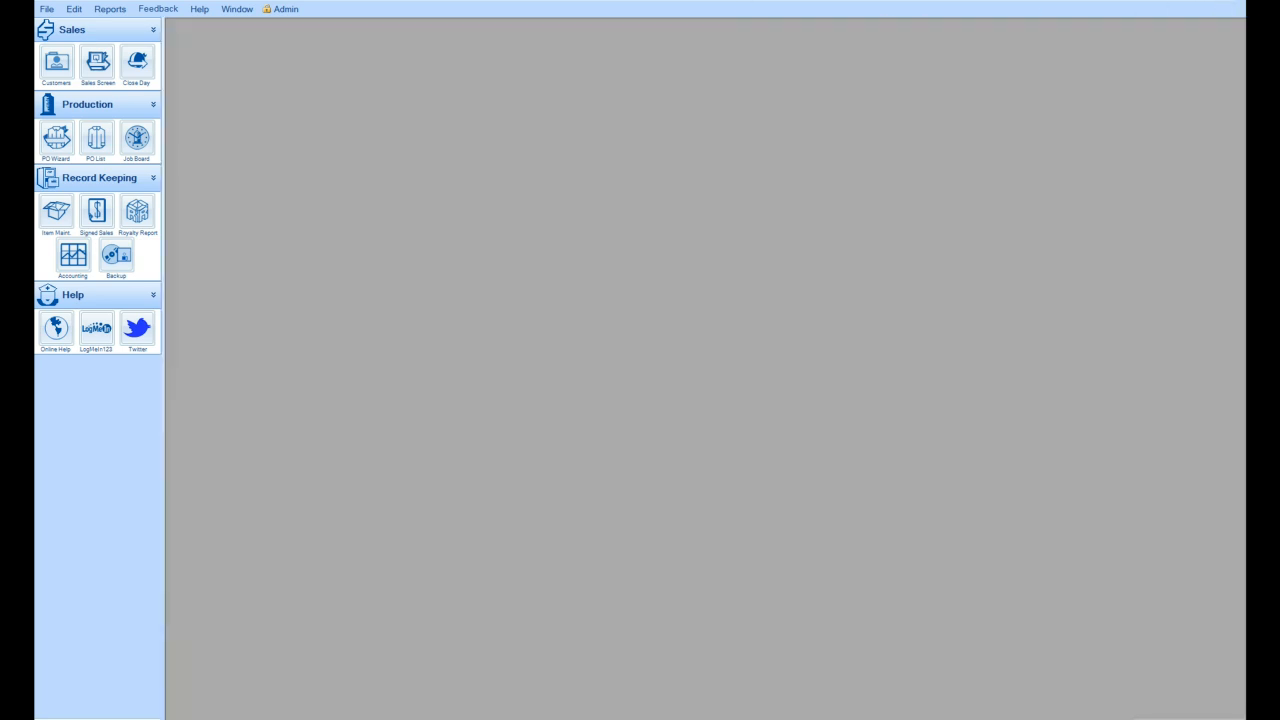
click(107, 57)
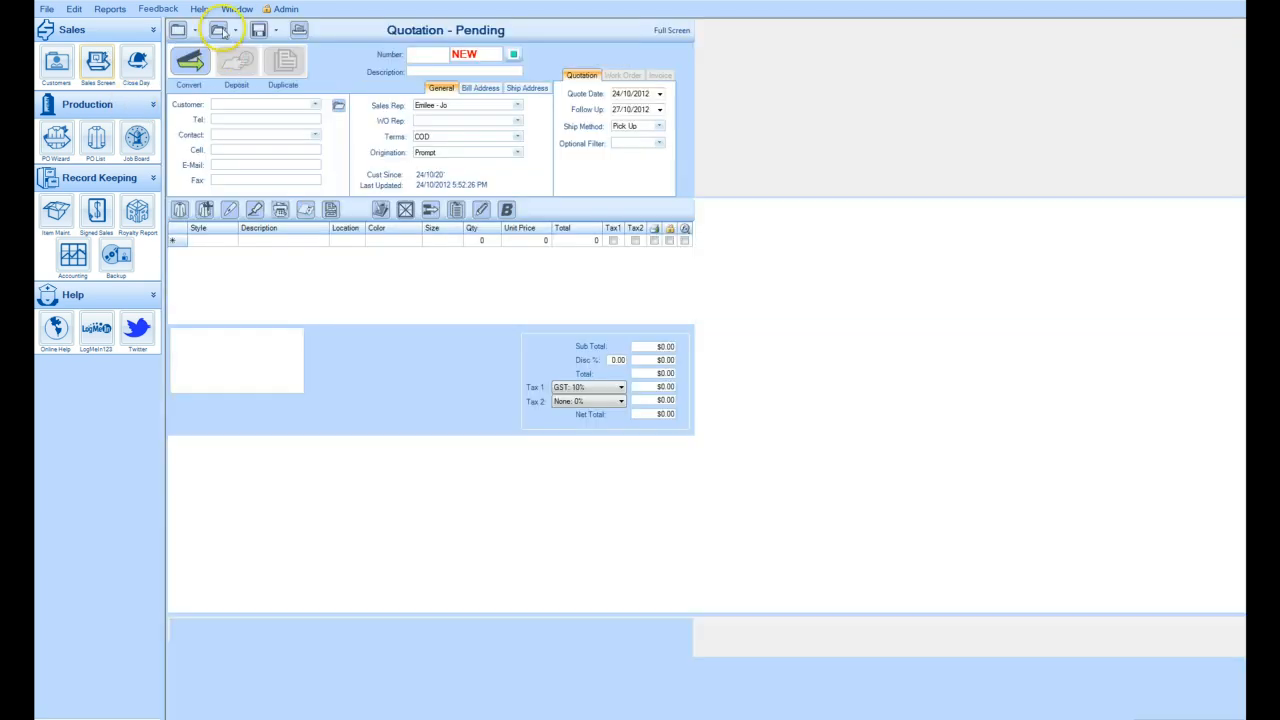
click(236, 31)
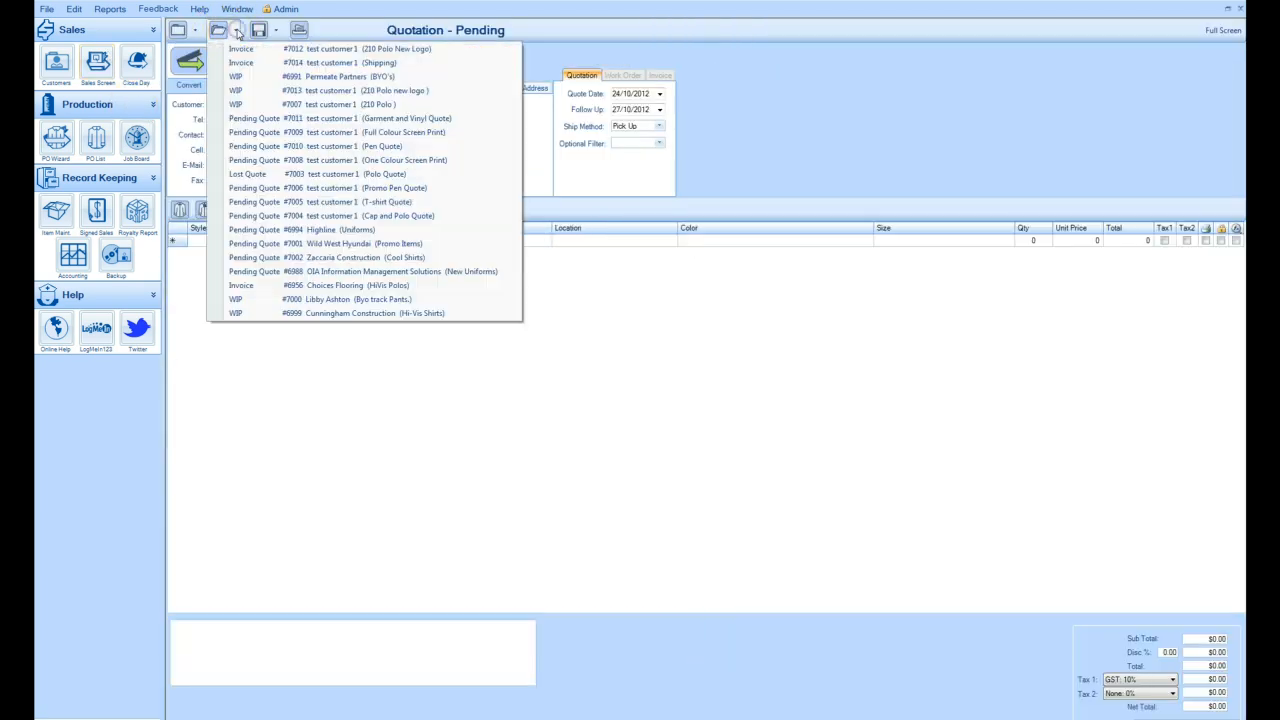
click(238, 52)
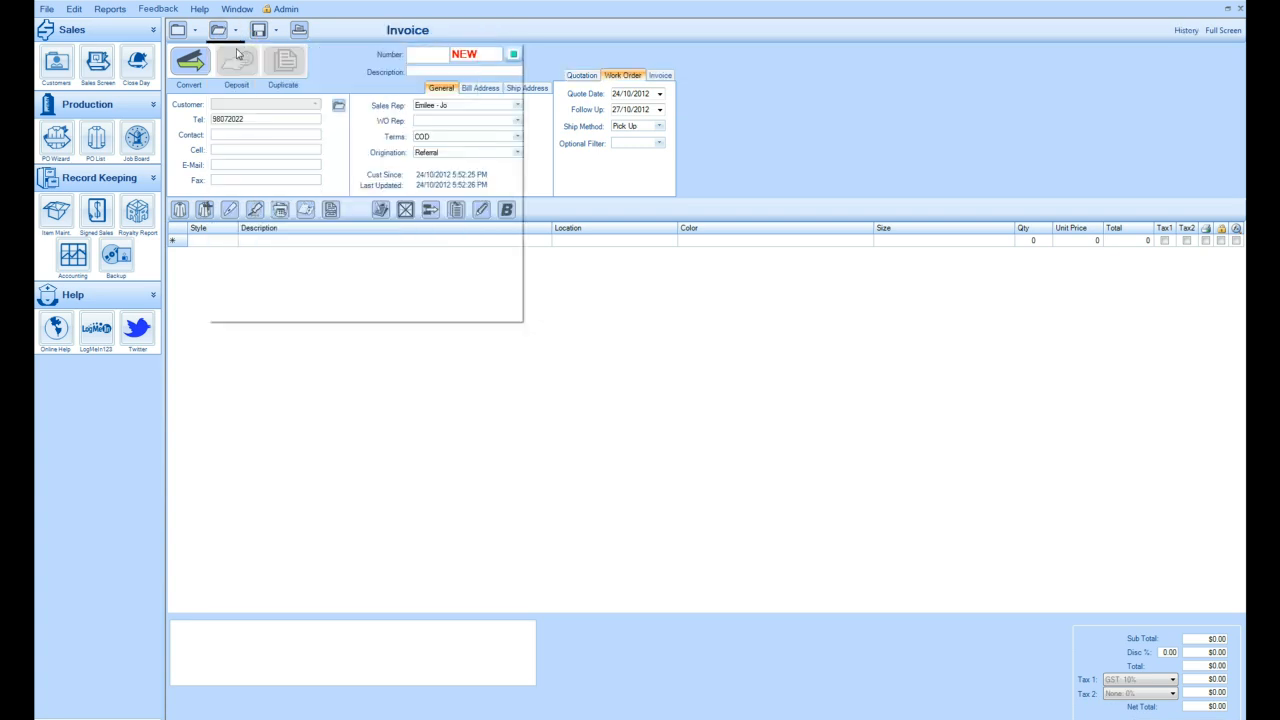
click(576, 346)
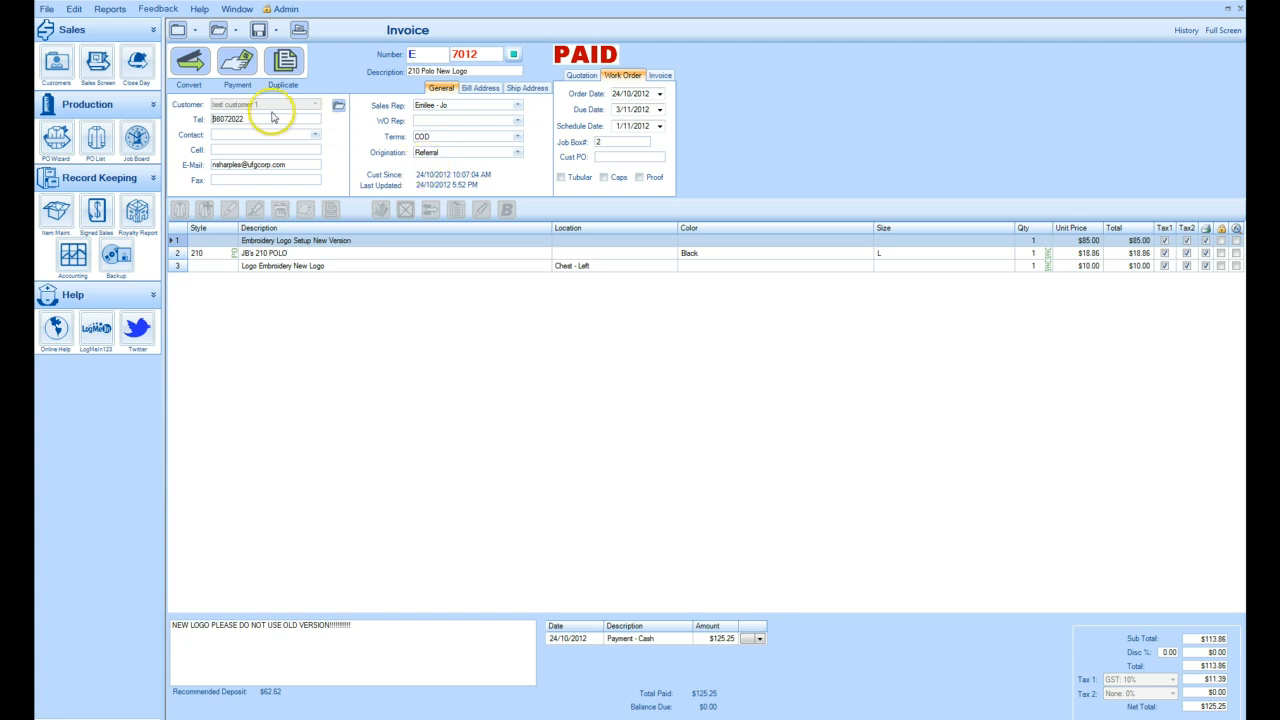
Try to edit the phone, e-mail, sales rep and customer fields of the paid invoice
click(185, 119)
click(285, 164)
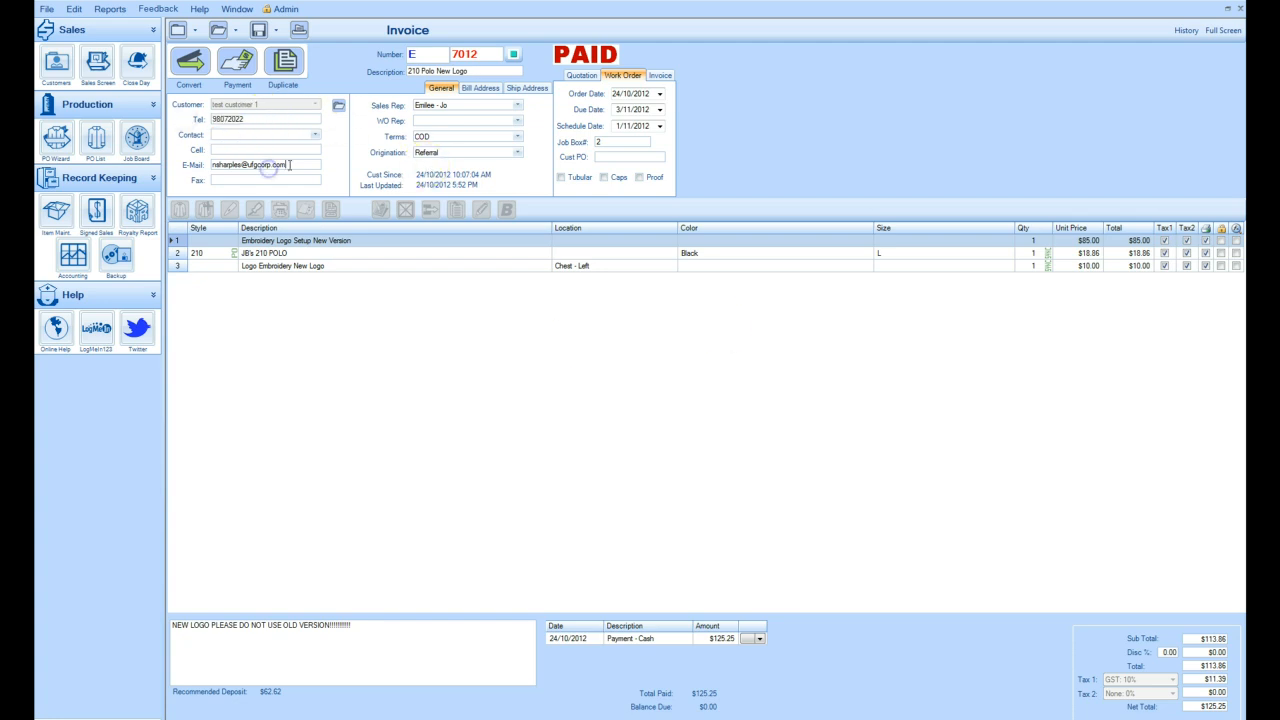
click(476, 105)
click(476, 105)
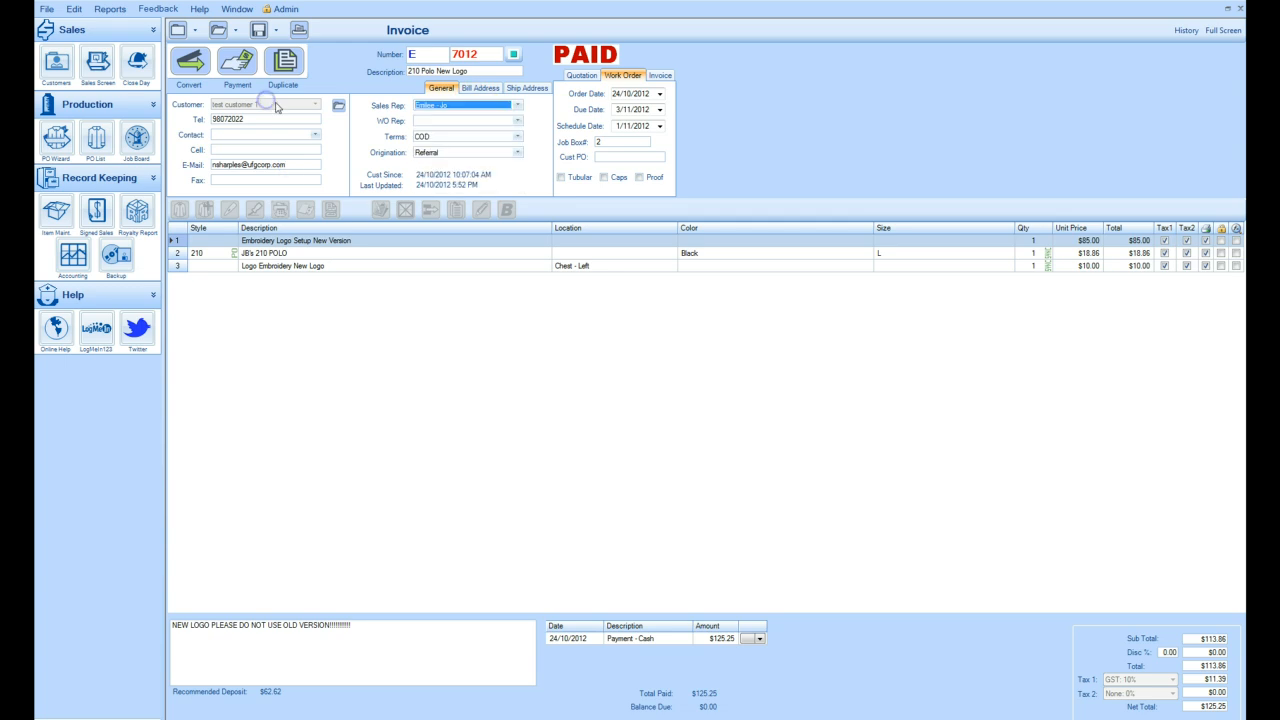
click(314, 105)
Try to edit the descriptions, quantities and unit price of the paid invoice's line items
click(331, 251)
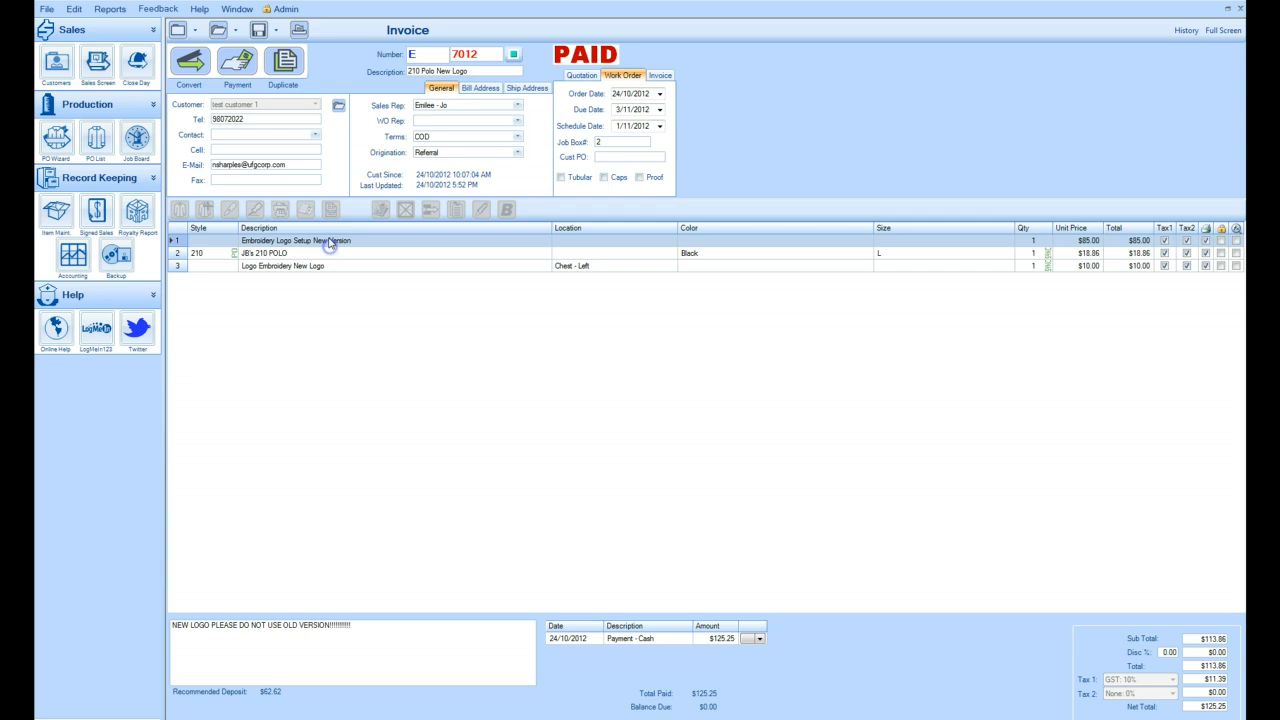
click(278, 254)
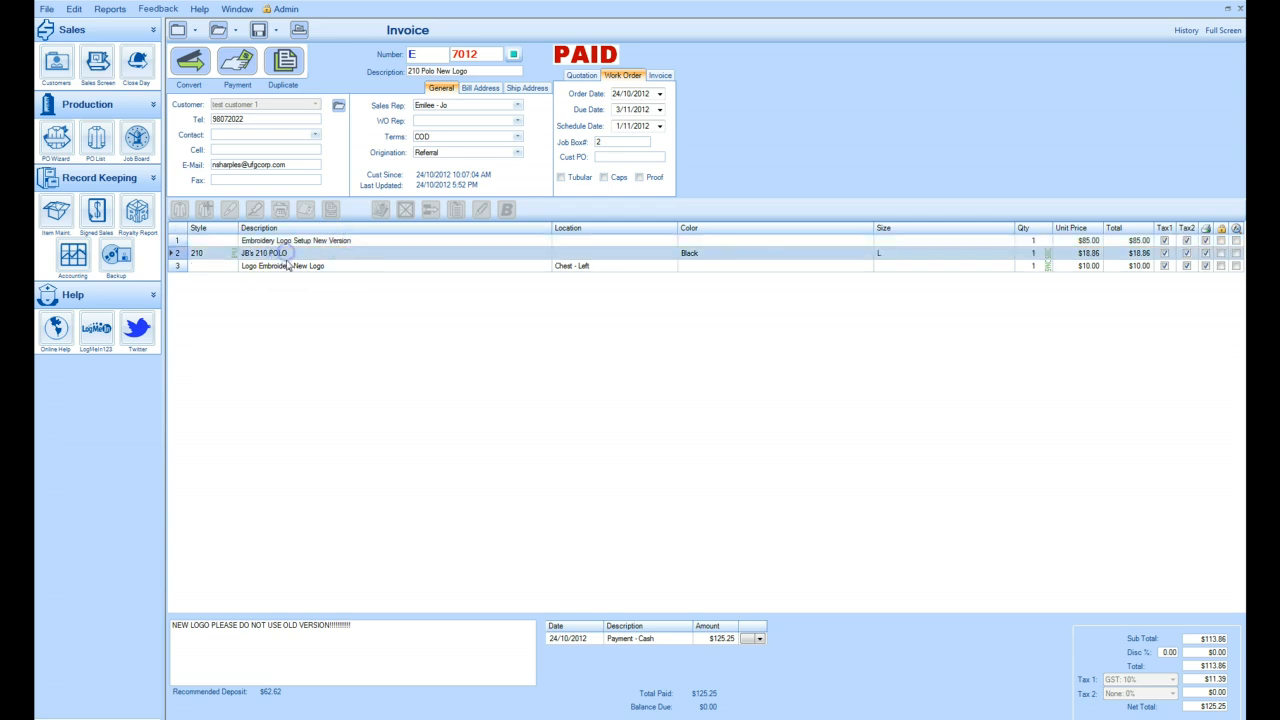
click(284, 266)
click(286, 249)
click(296, 264)
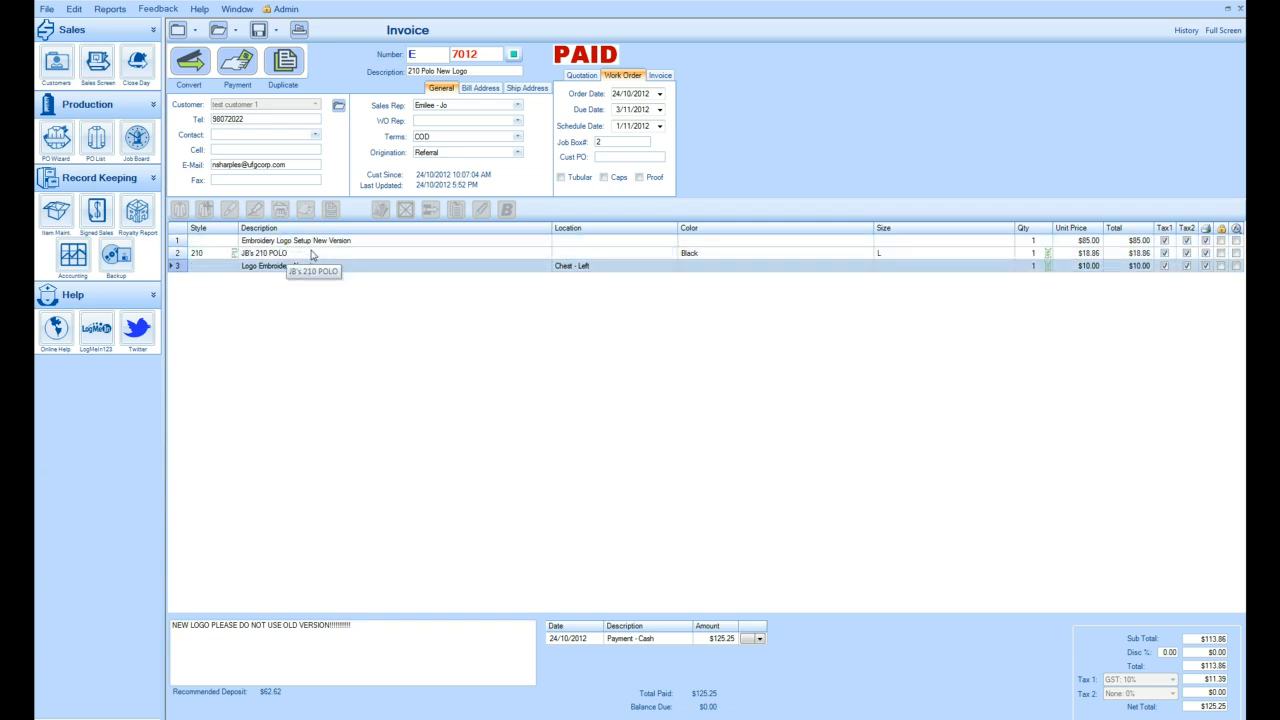
click(1035, 252)
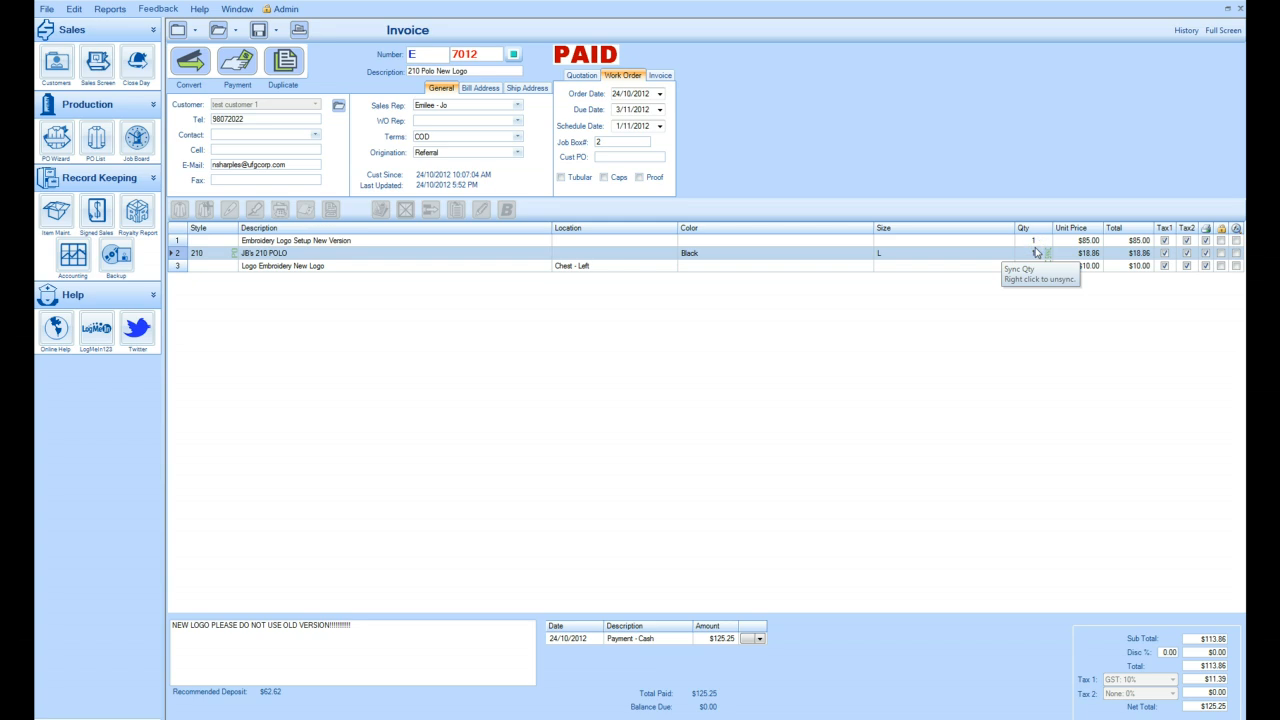
click(1035, 244)
click(1074, 257)
Try to change the paid invoice's note and add a new line of text to it
drag(357, 624, 179, 626)
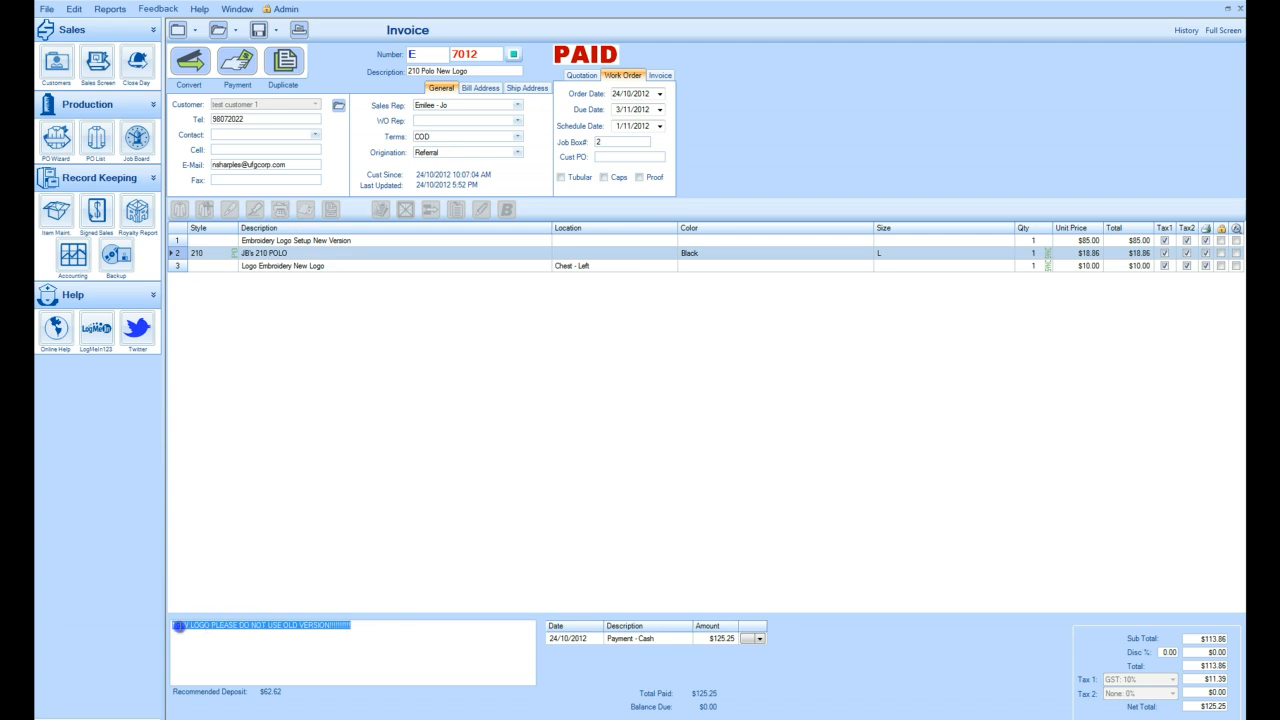
click(212, 632)
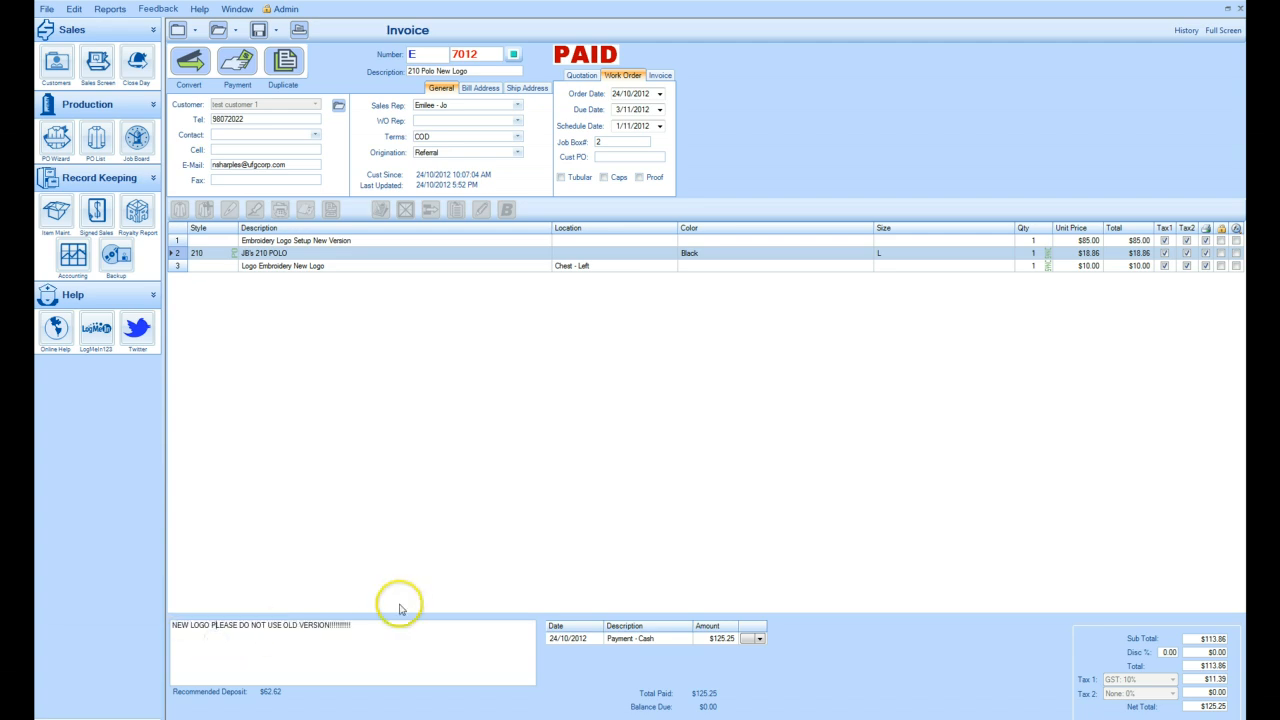
click(366, 630)
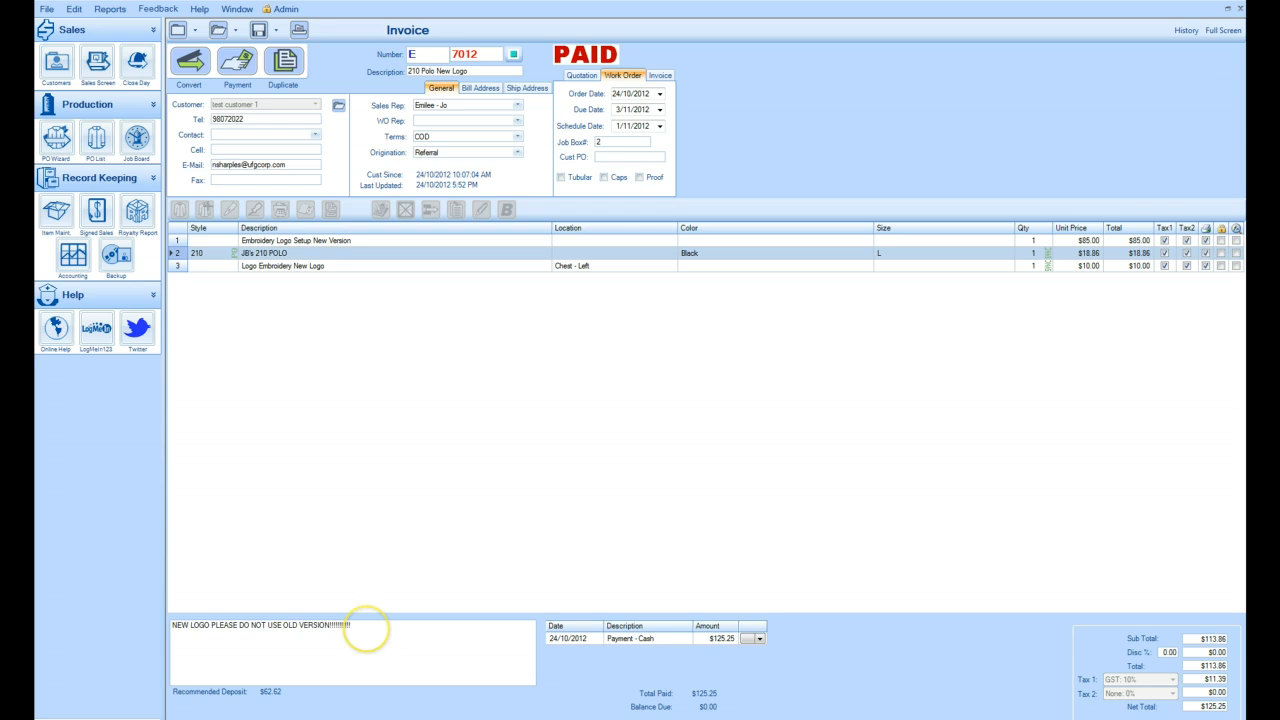
key(Return)
text(y)
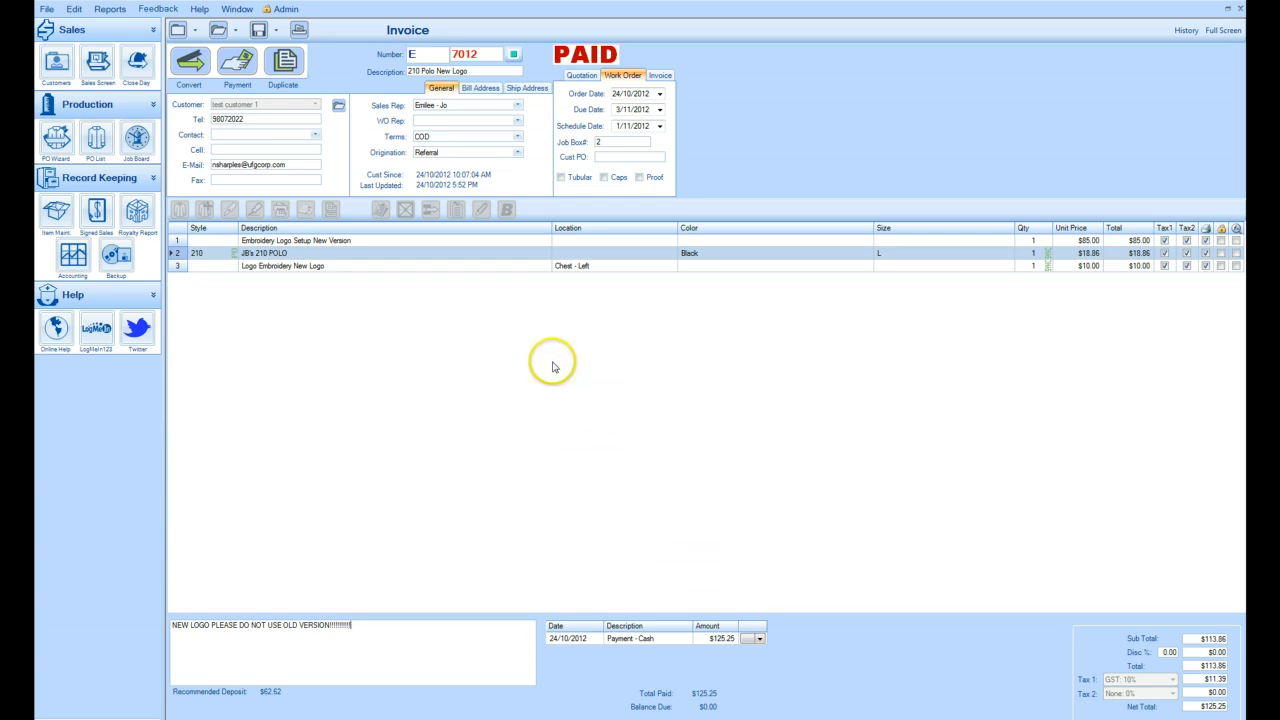
Duplicate the paid invoice as a work order, declining to recreate the POs in the PO Wizard
click(288, 65)
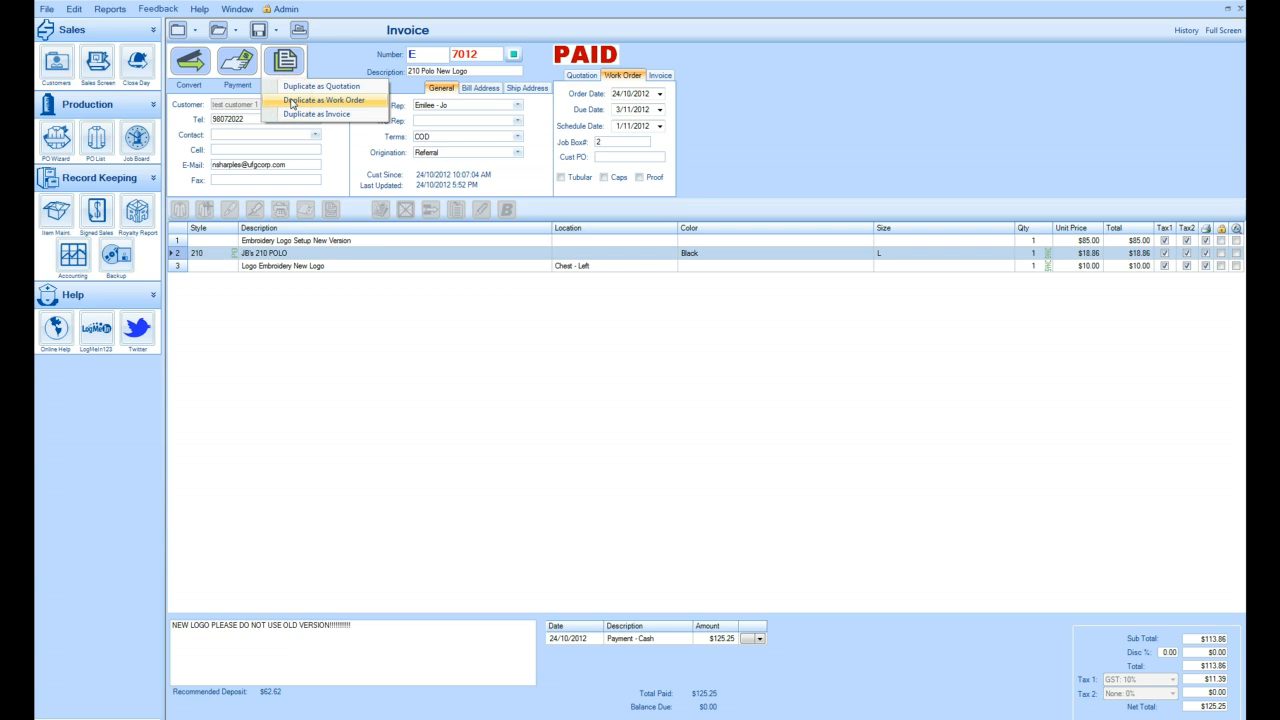
click(291, 104)
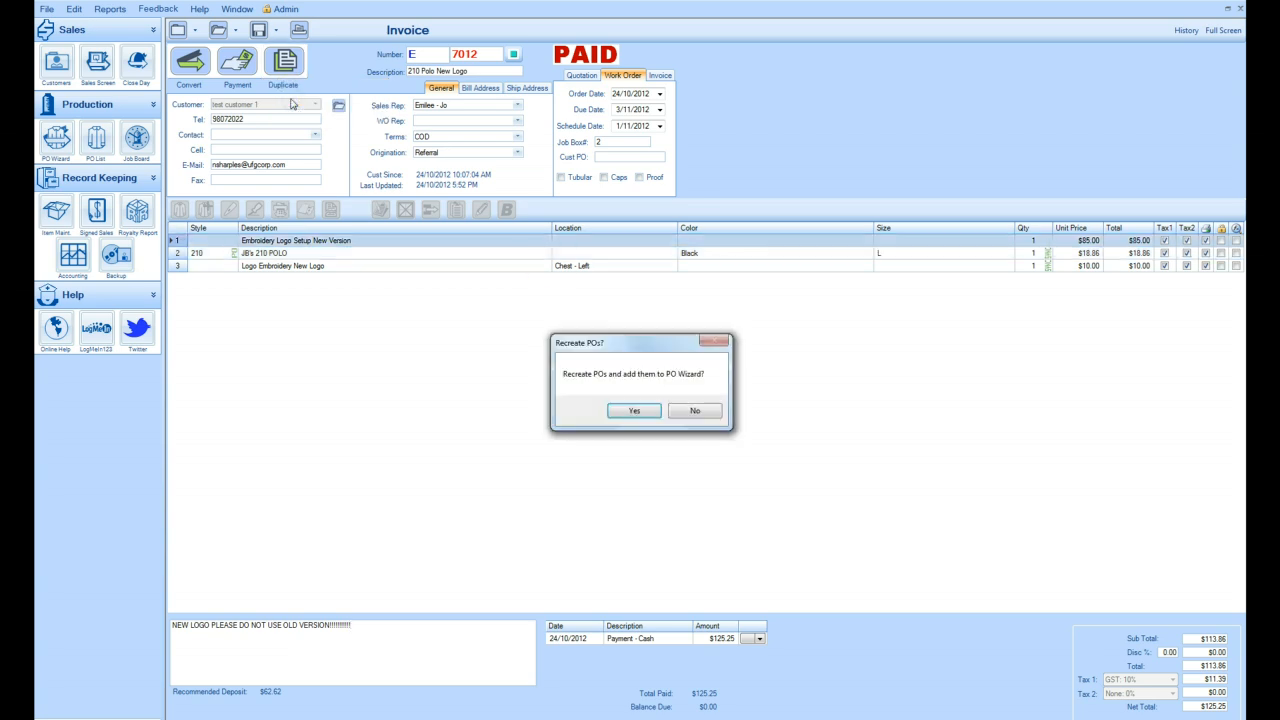
click(694, 411)
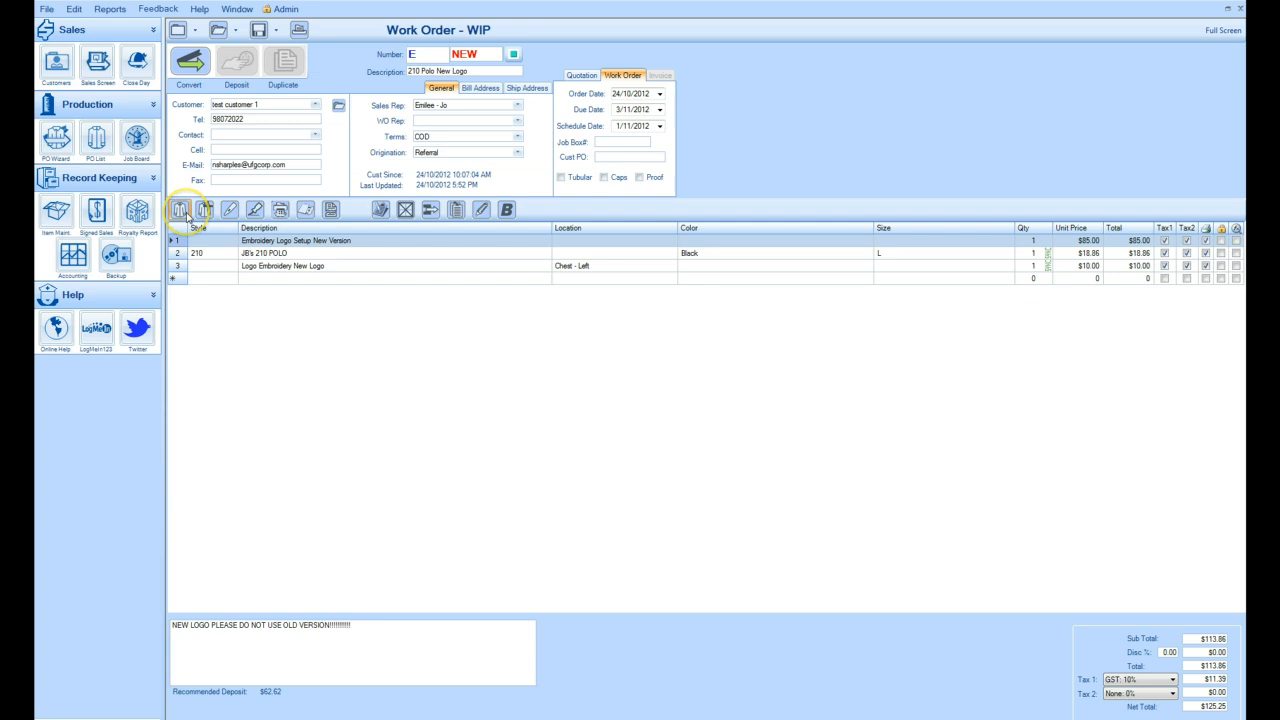
Add the Shipping item (style SHIP) with quantity 1 to the duplicated work order
click(180, 210)
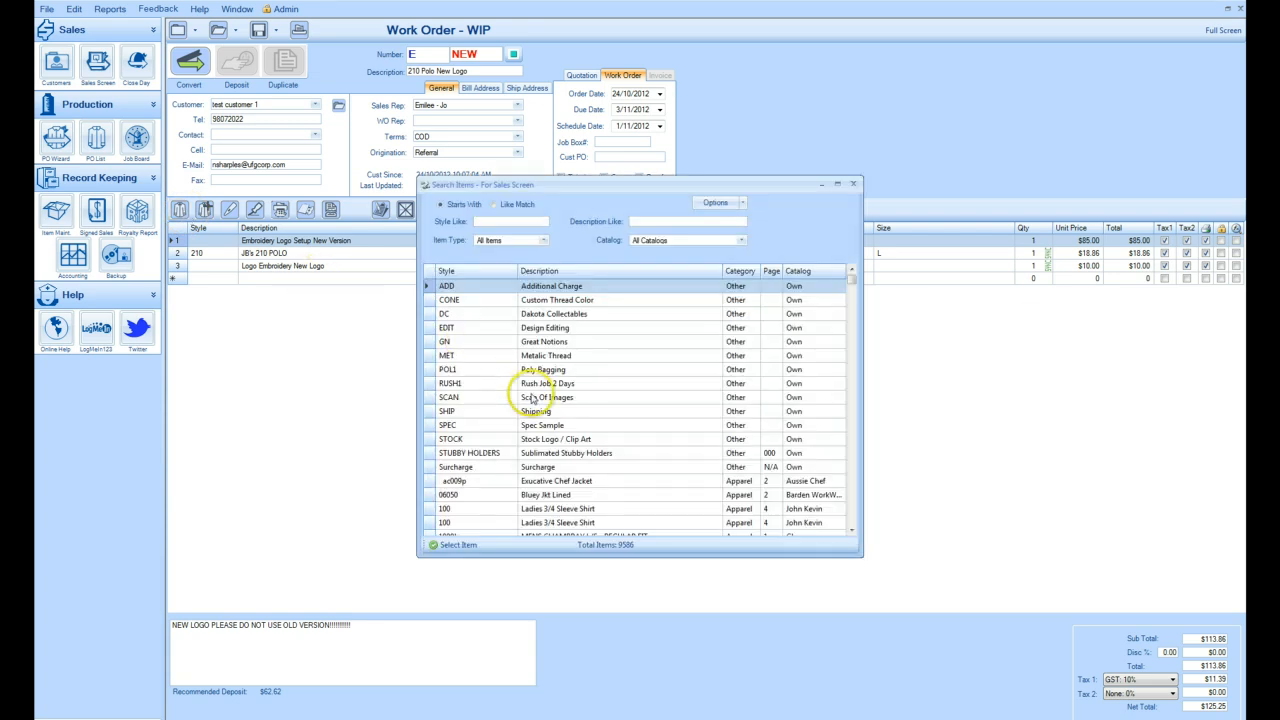
click(532, 411)
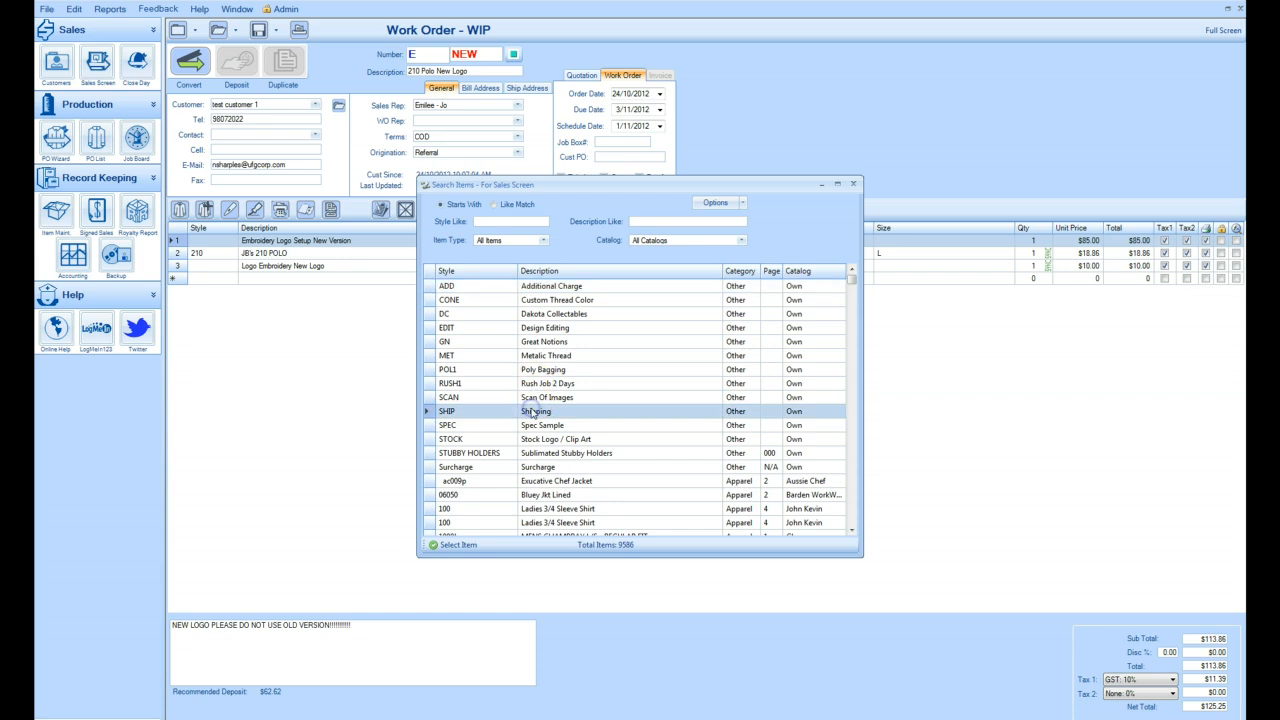
double_click(532, 411)
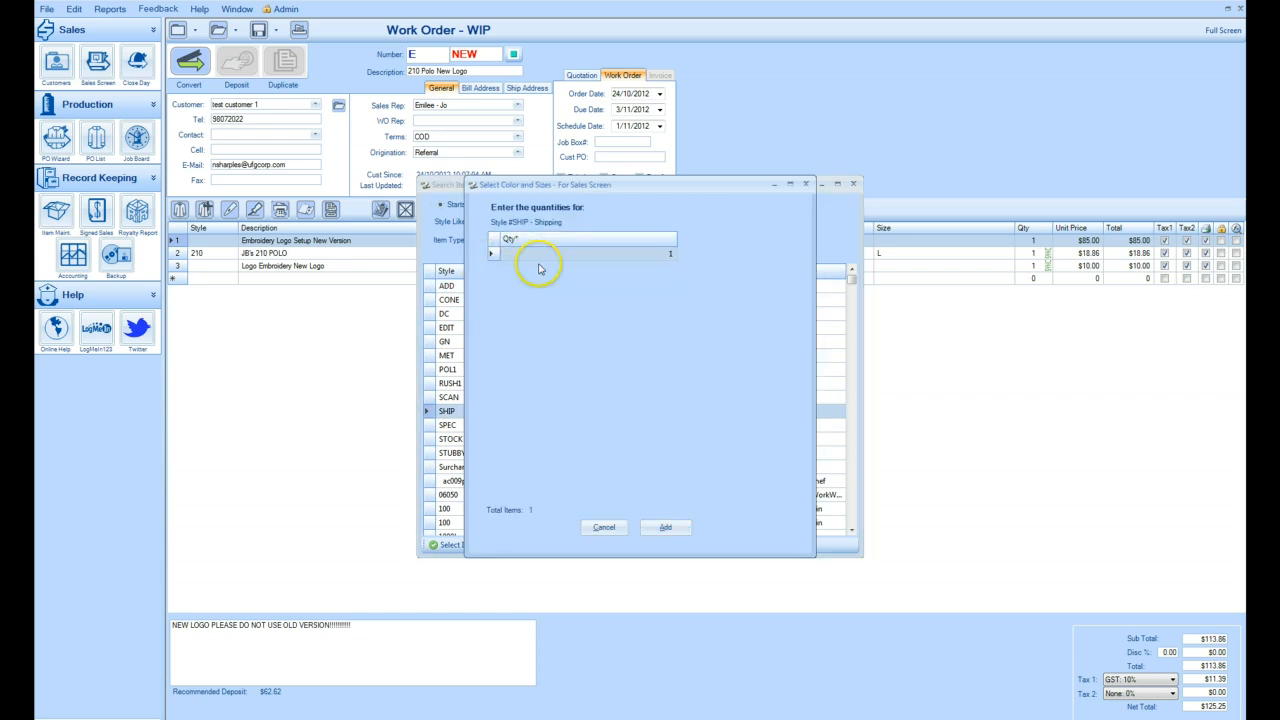
click(666, 527)
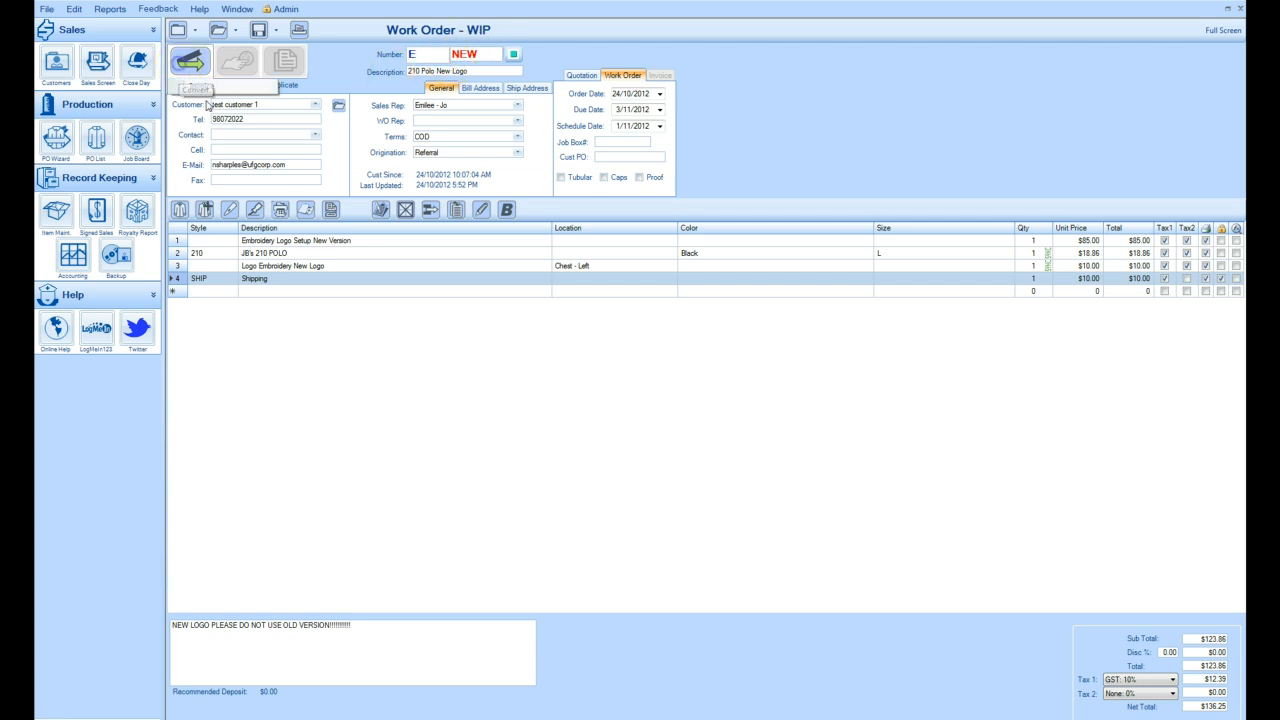
Convert the duplicated work order to an invoice, save it and agree to the conversion
click(200, 90)
click(200, 88)
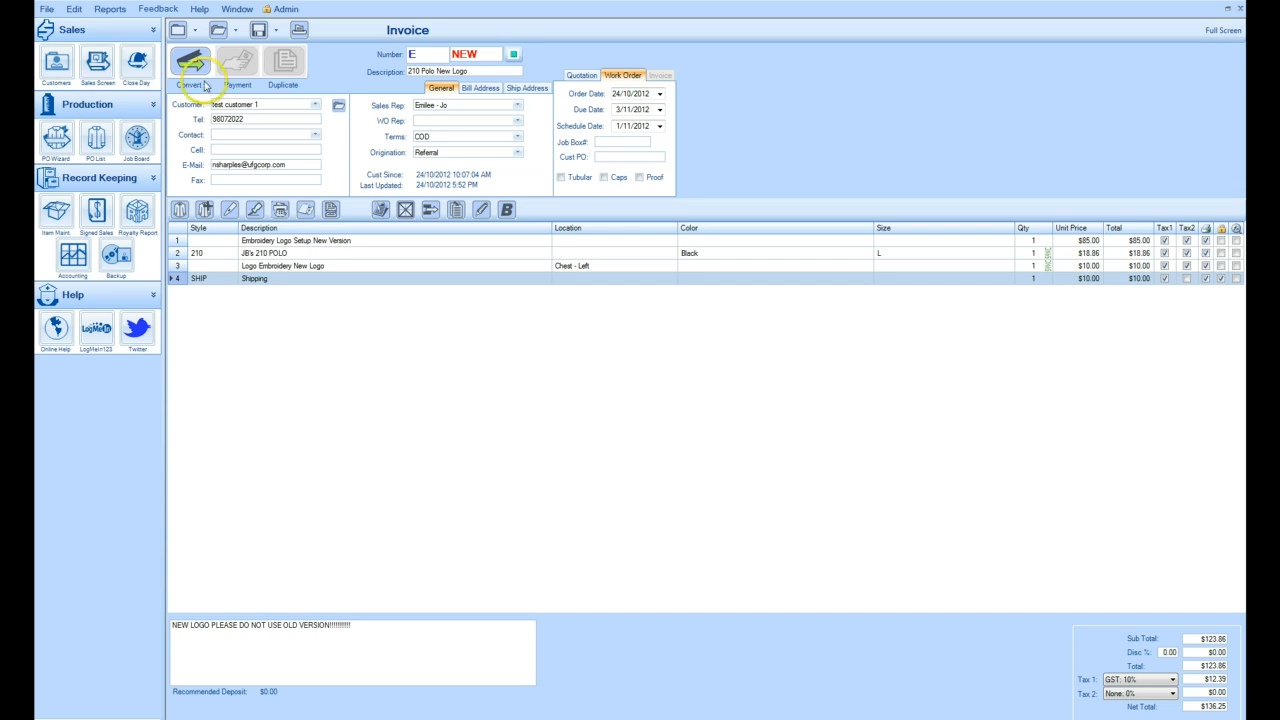
click(257, 31)
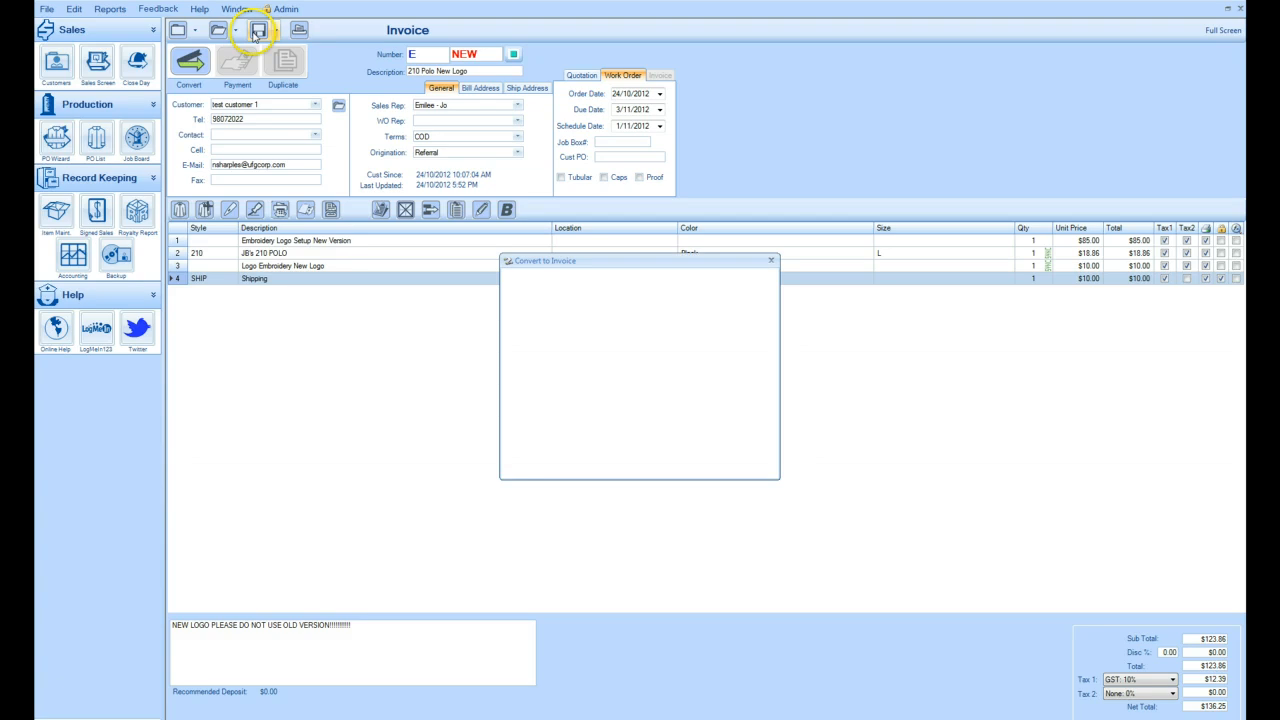
click(682, 443)
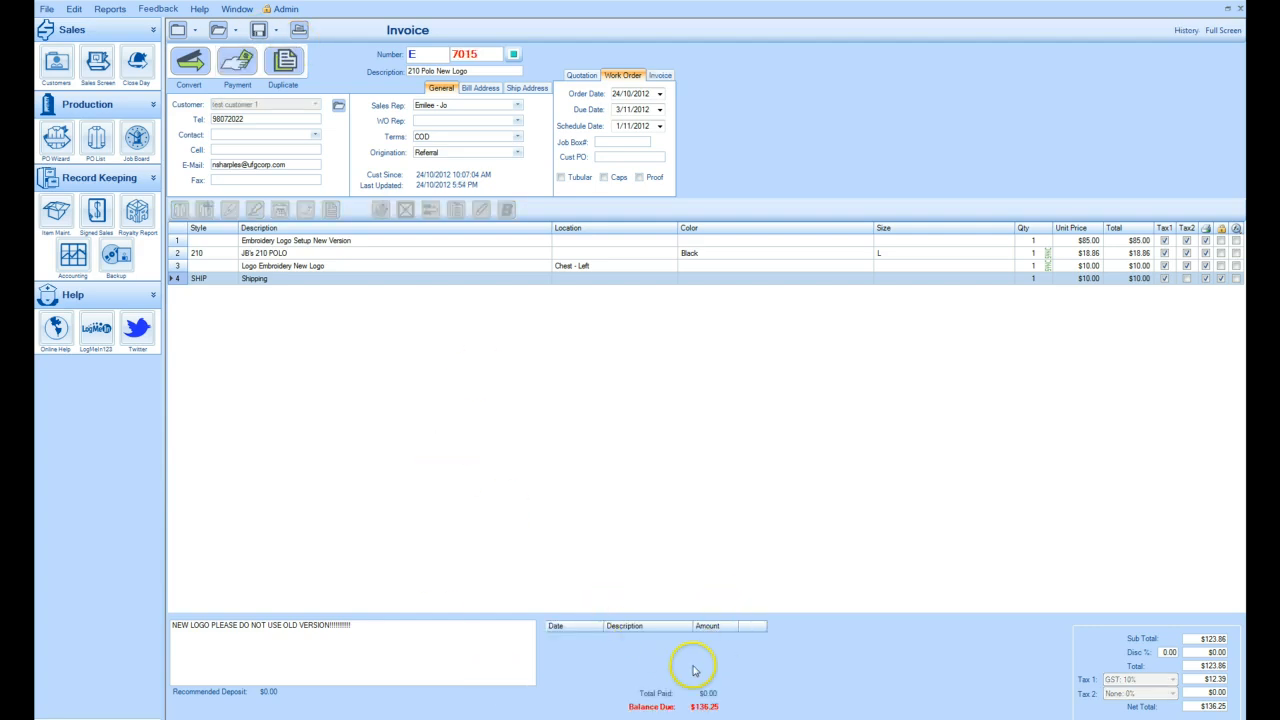
Reopen test customer 1's original paid invoice "210 Polo New Logo" from the recent documents and try to void it
click(233, 31)
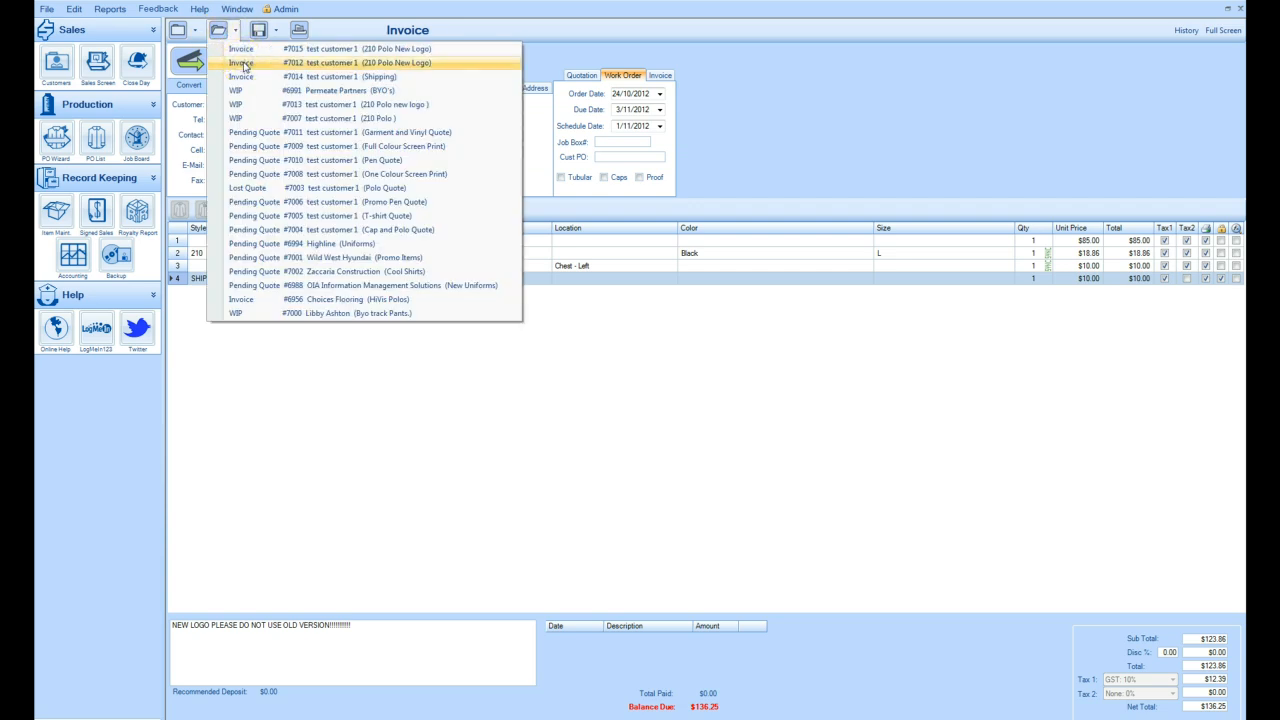
click(243, 66)
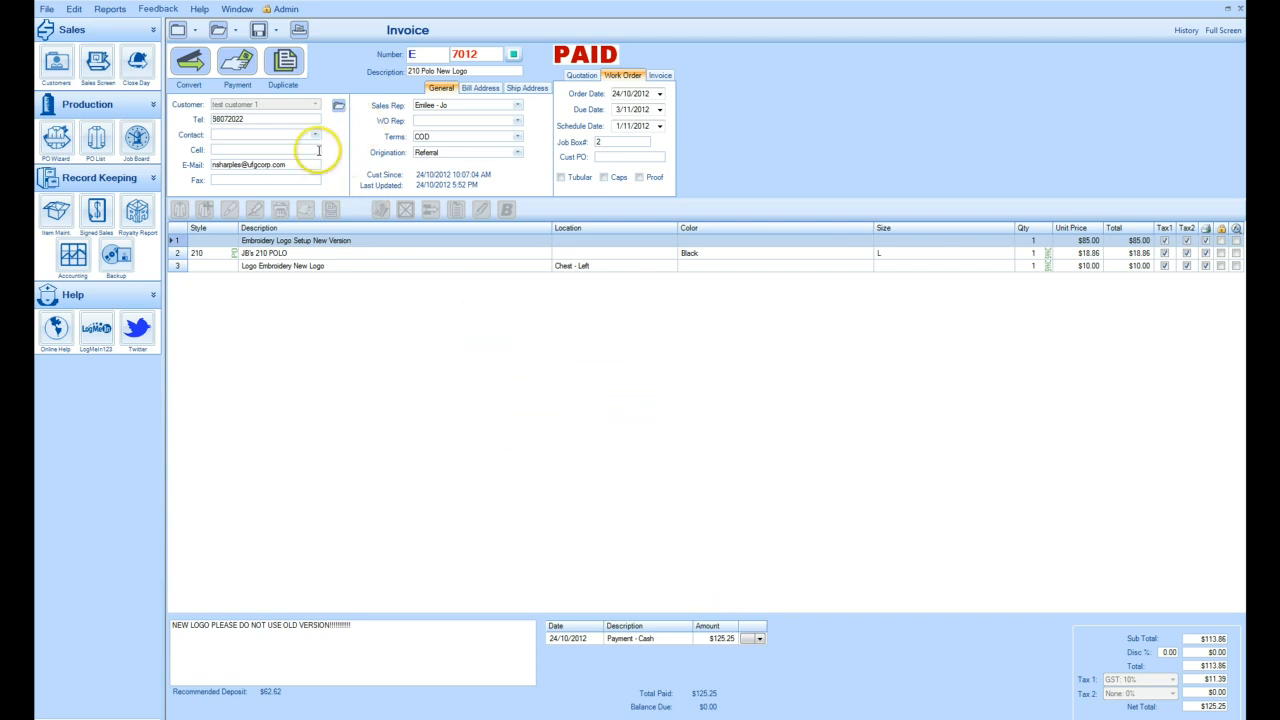
click(191, 66)
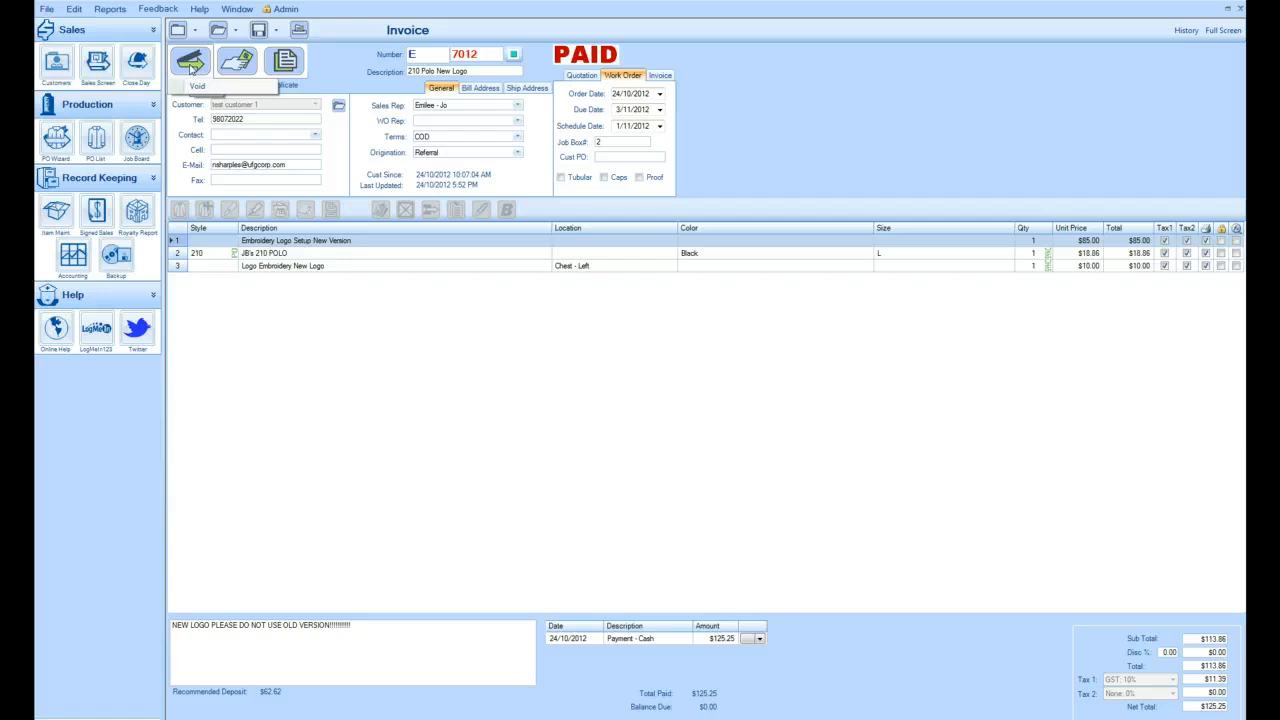
click(193, 73)
click(196, 88)
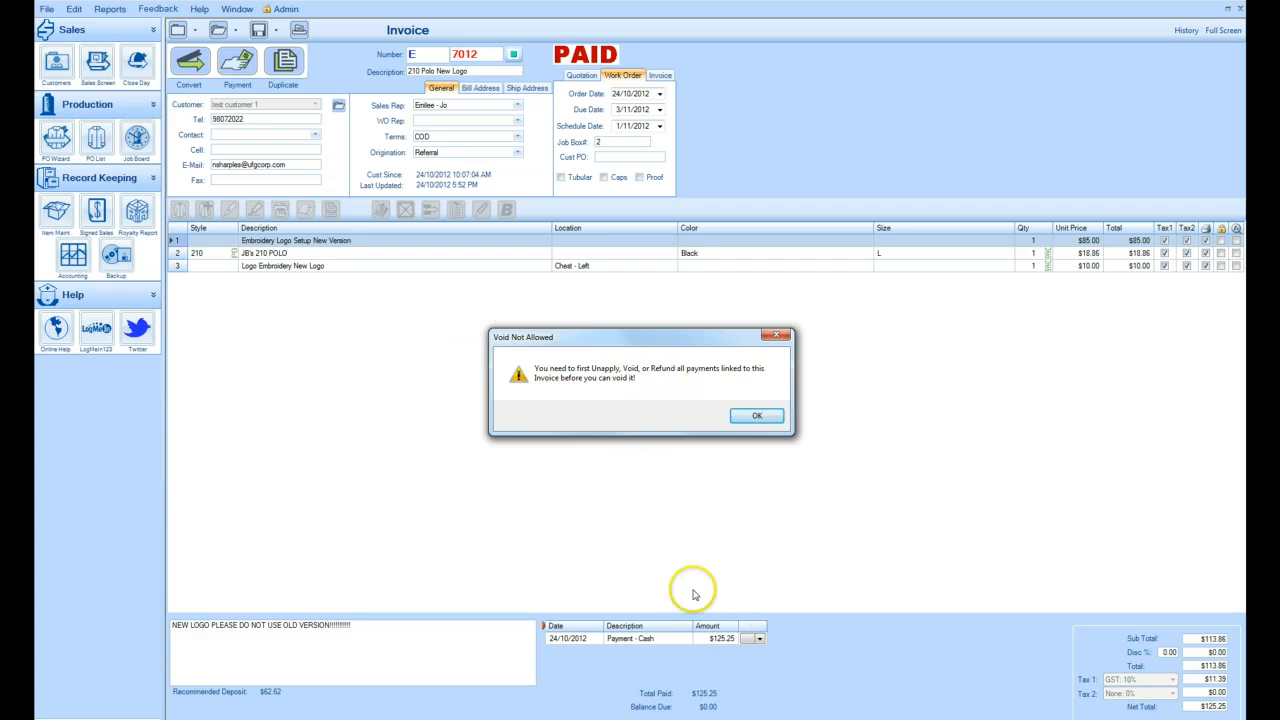
click(756, 418)
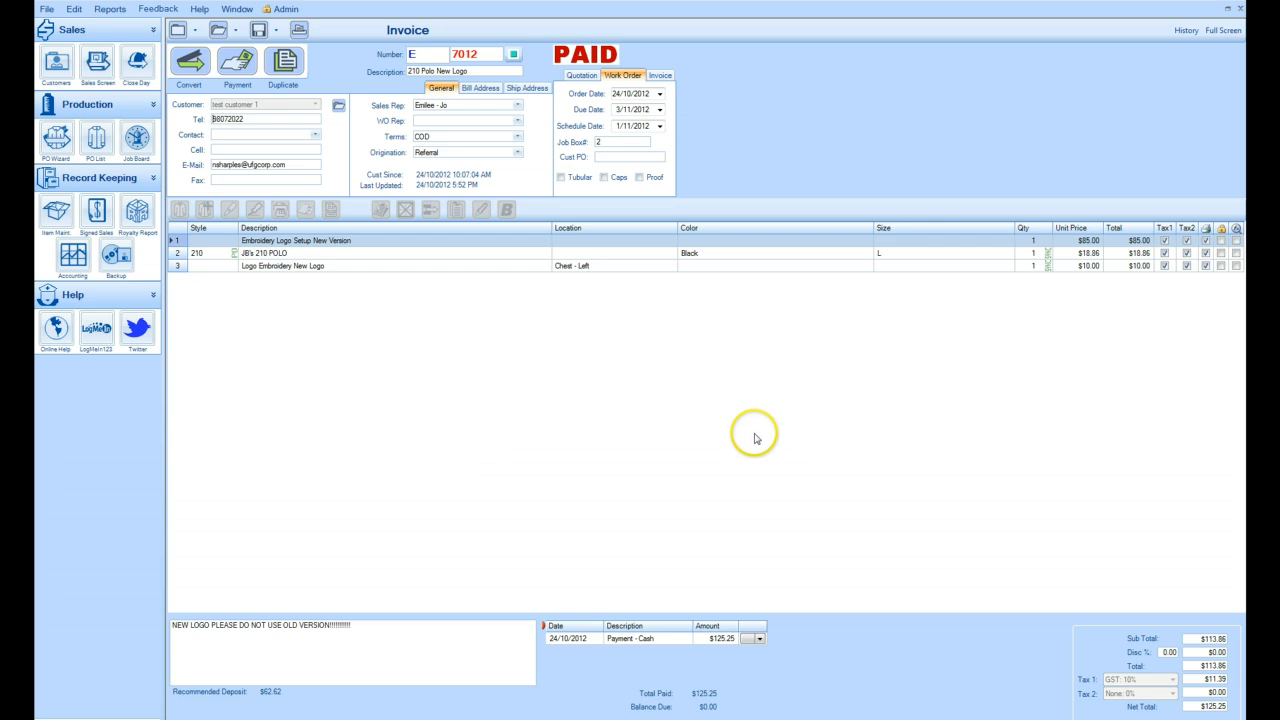
Un-apply the invoice's $125.25 cash payment and turn it into an open credit for the customer
click(760, 638)
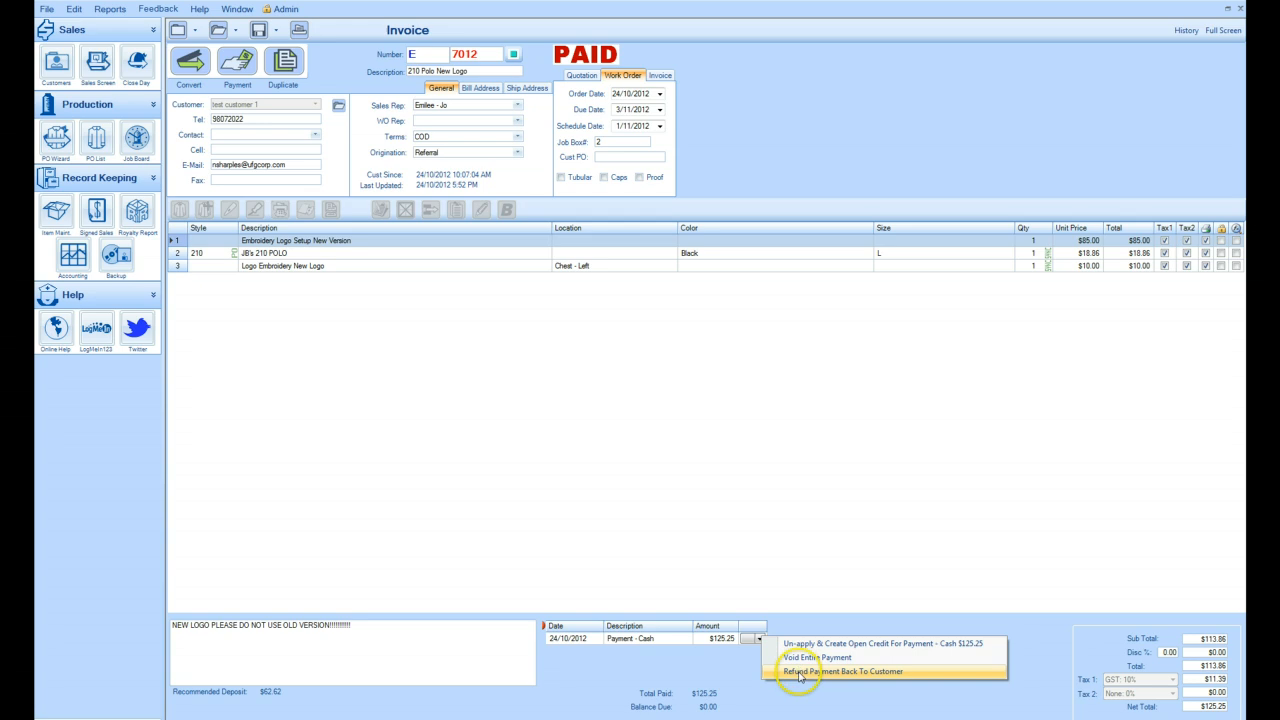
click(793, 646)
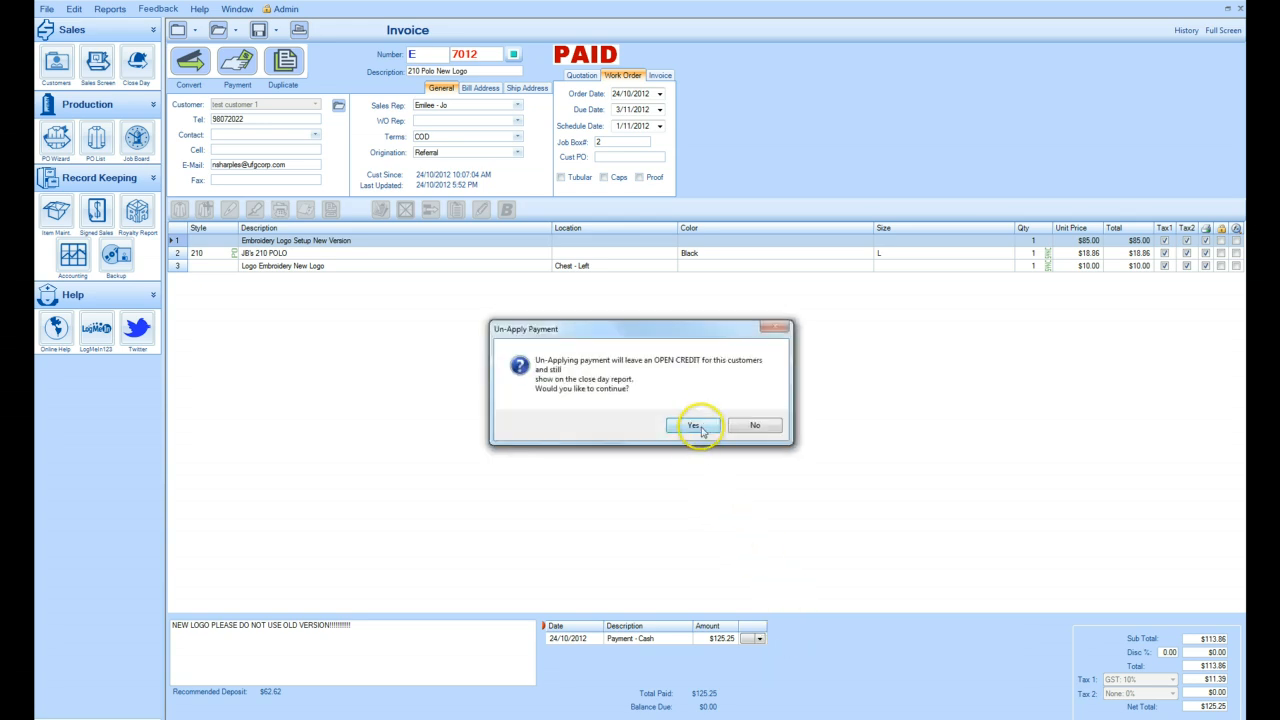
click(702, 437)
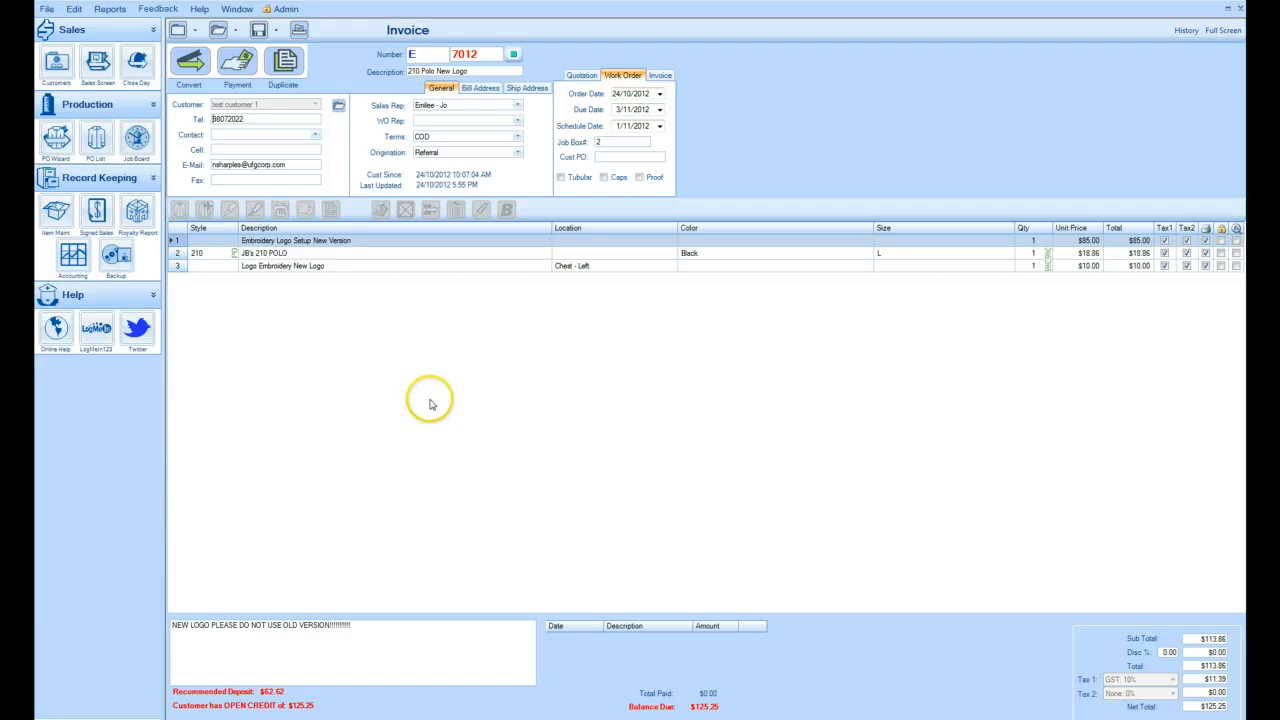
Void the original invoice "210 Polo New Logo", agreeing to the irreversible action and saving Wrong Price as the void reason
click(190, 62)
click(205, 88)
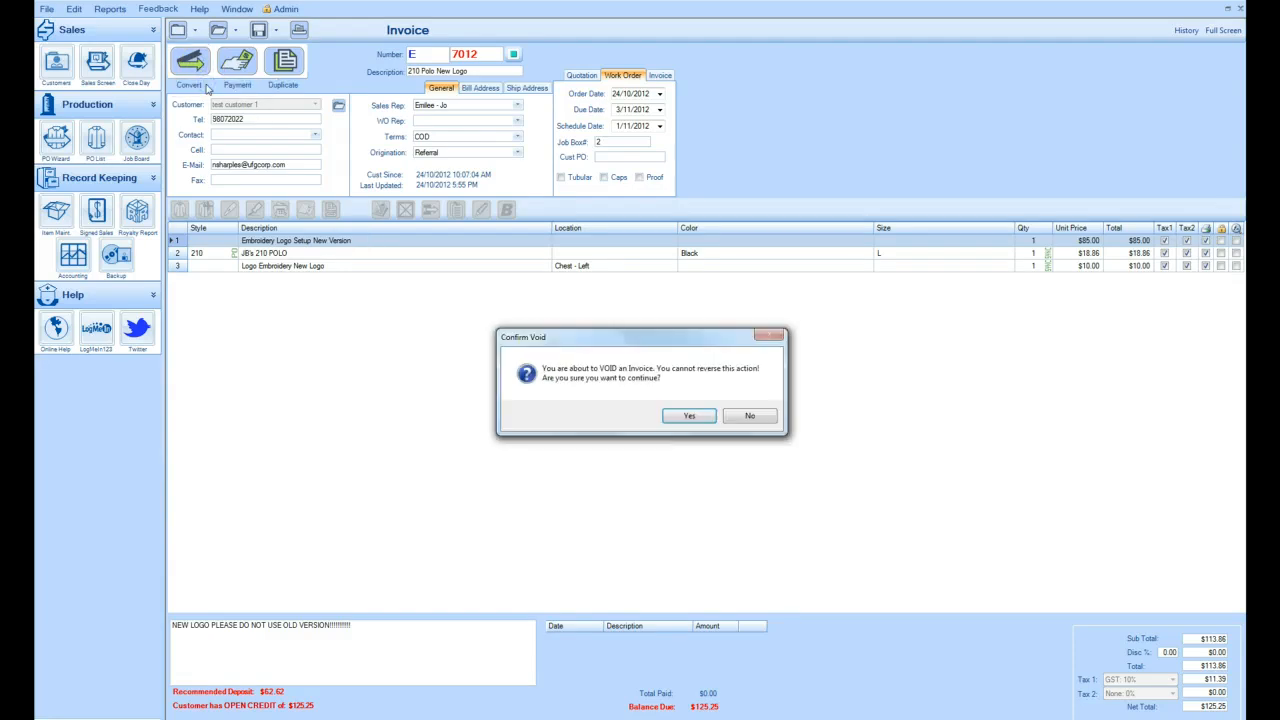
click(675, 416)
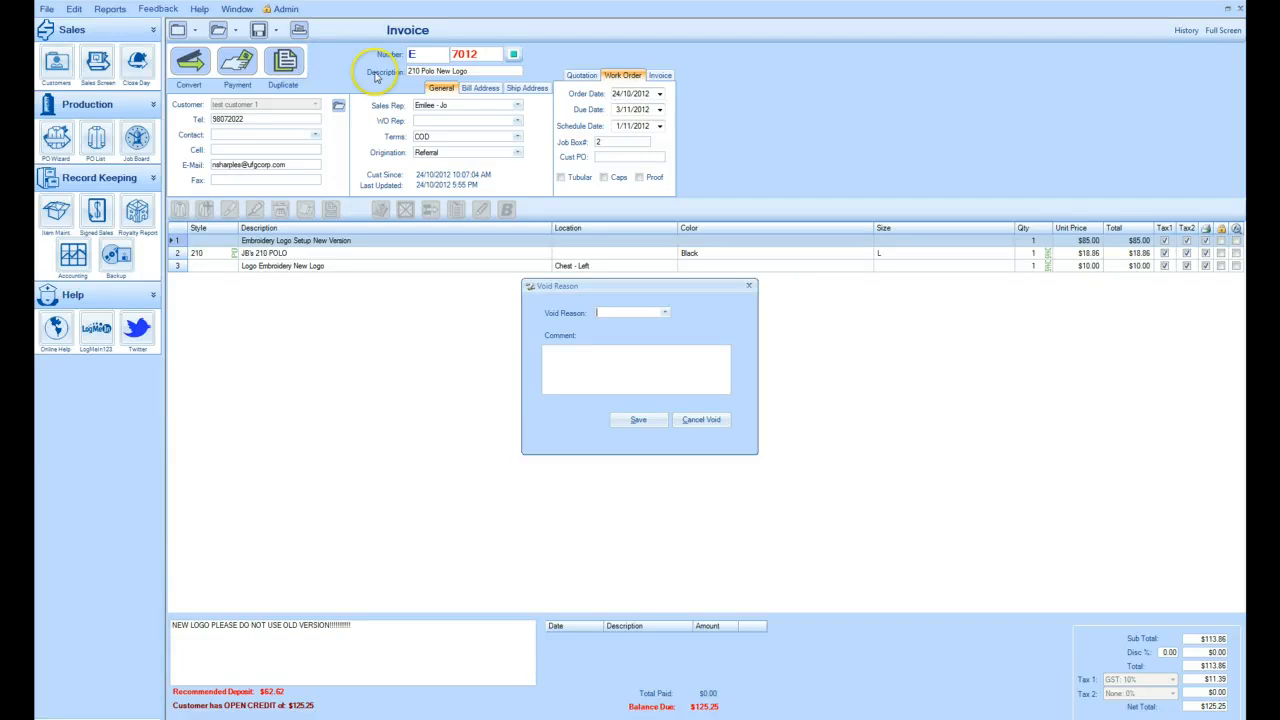
click(664, 313)
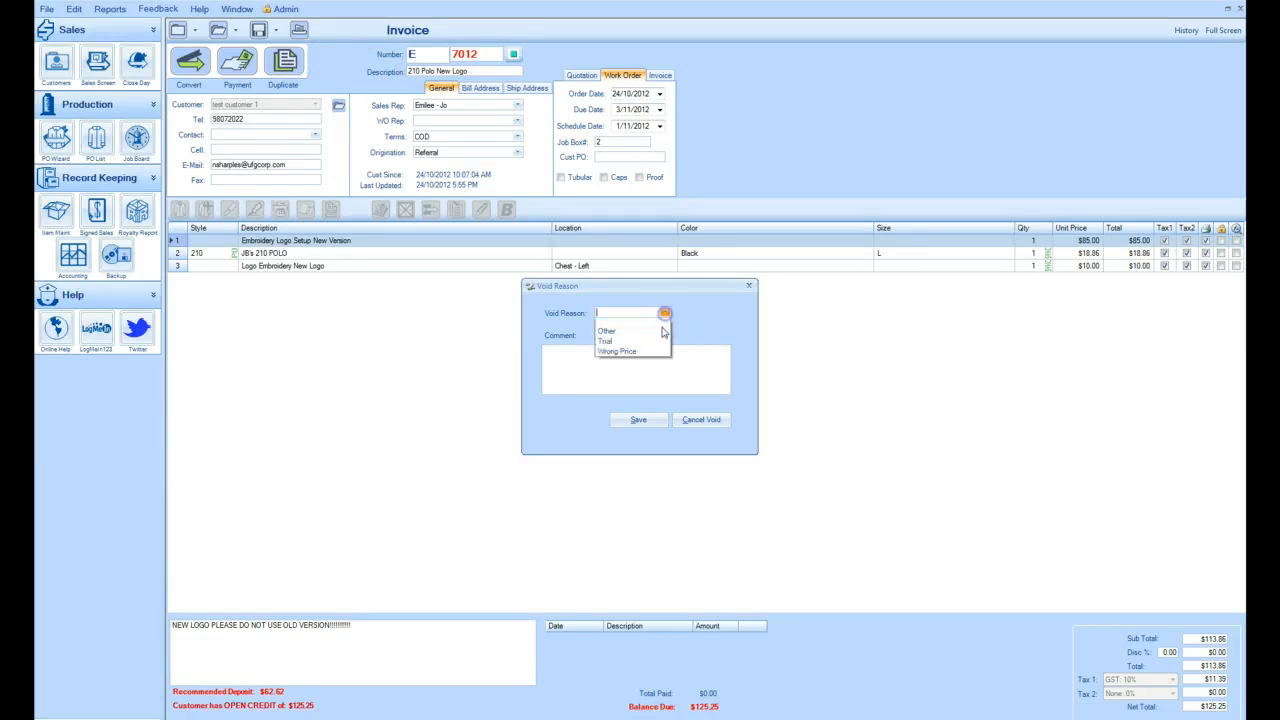
click(630, 354)
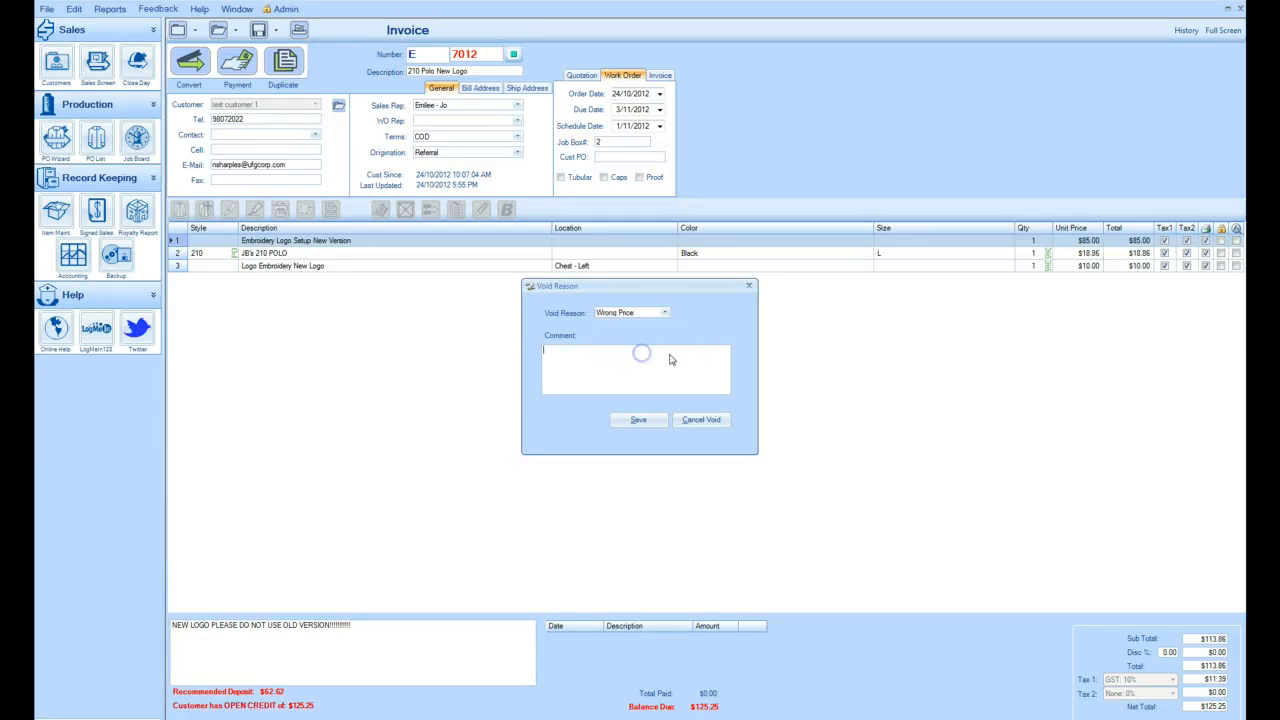
click(571, 386)
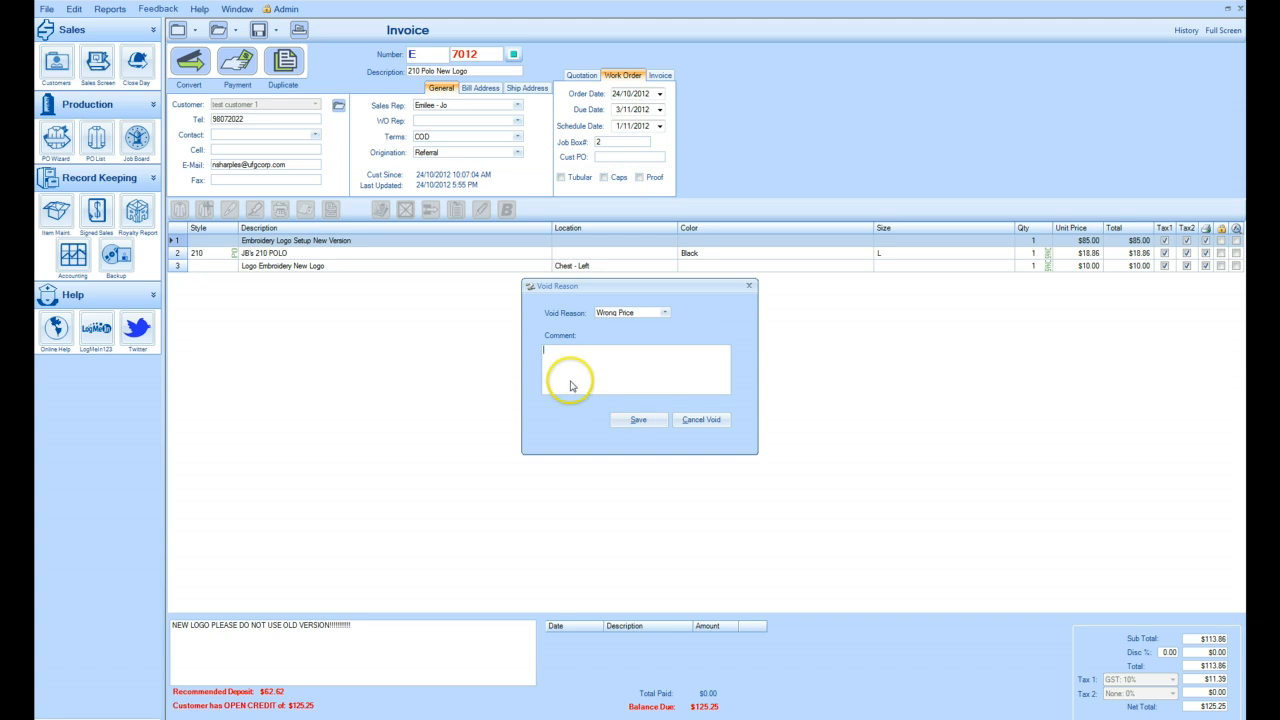
click(638, 421)
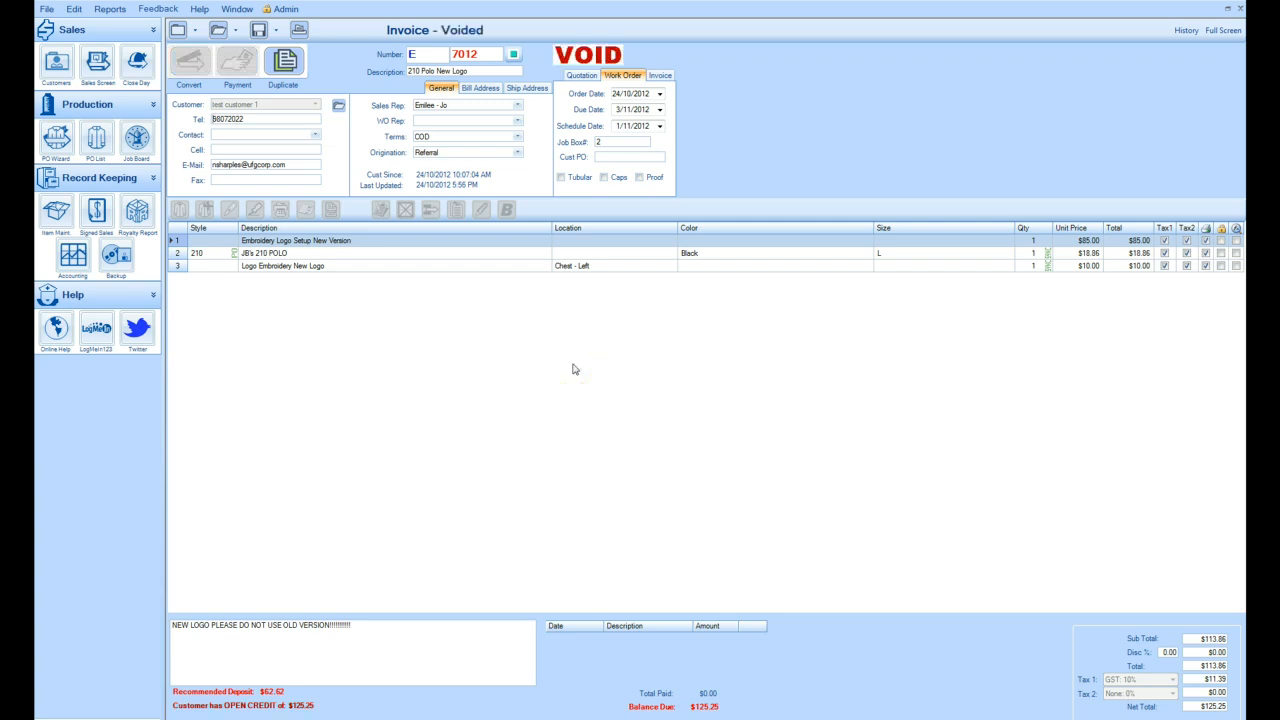
Open the replacement "210 Polo New Logo" invoice from the recent documents and apply the customer's $125.25 open credit to it
click(235, 34)
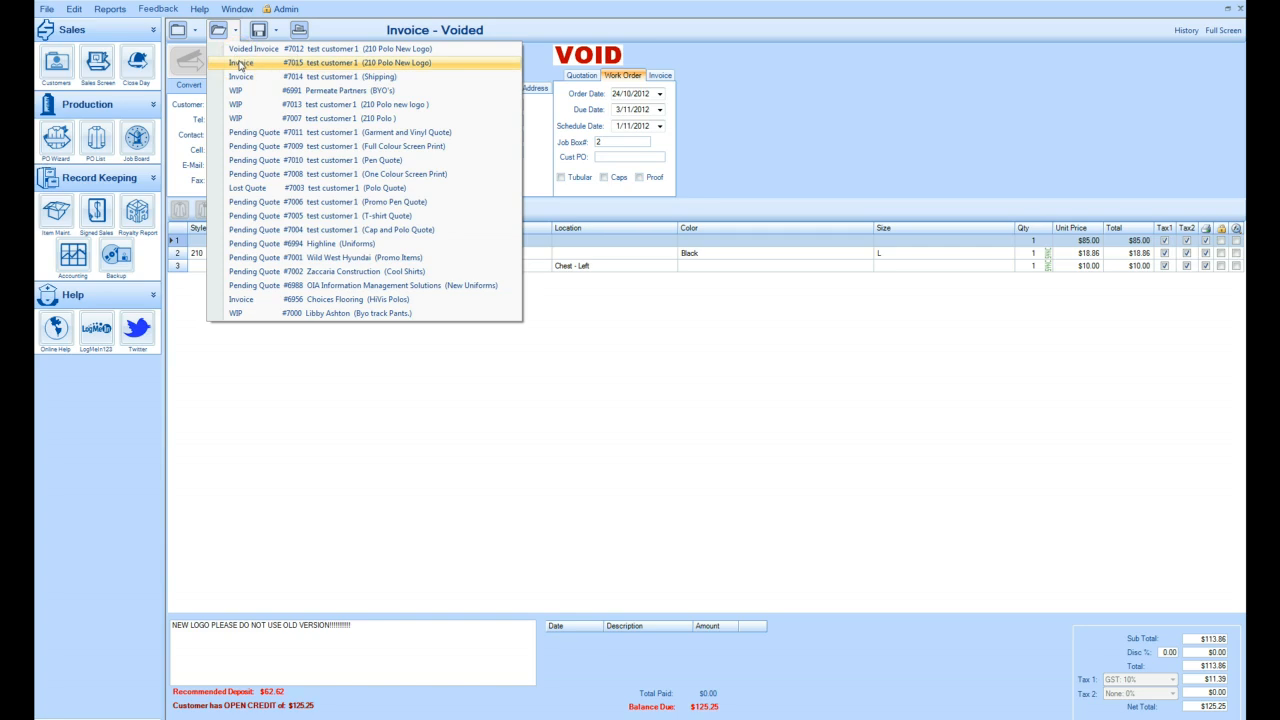
click(240, 63)
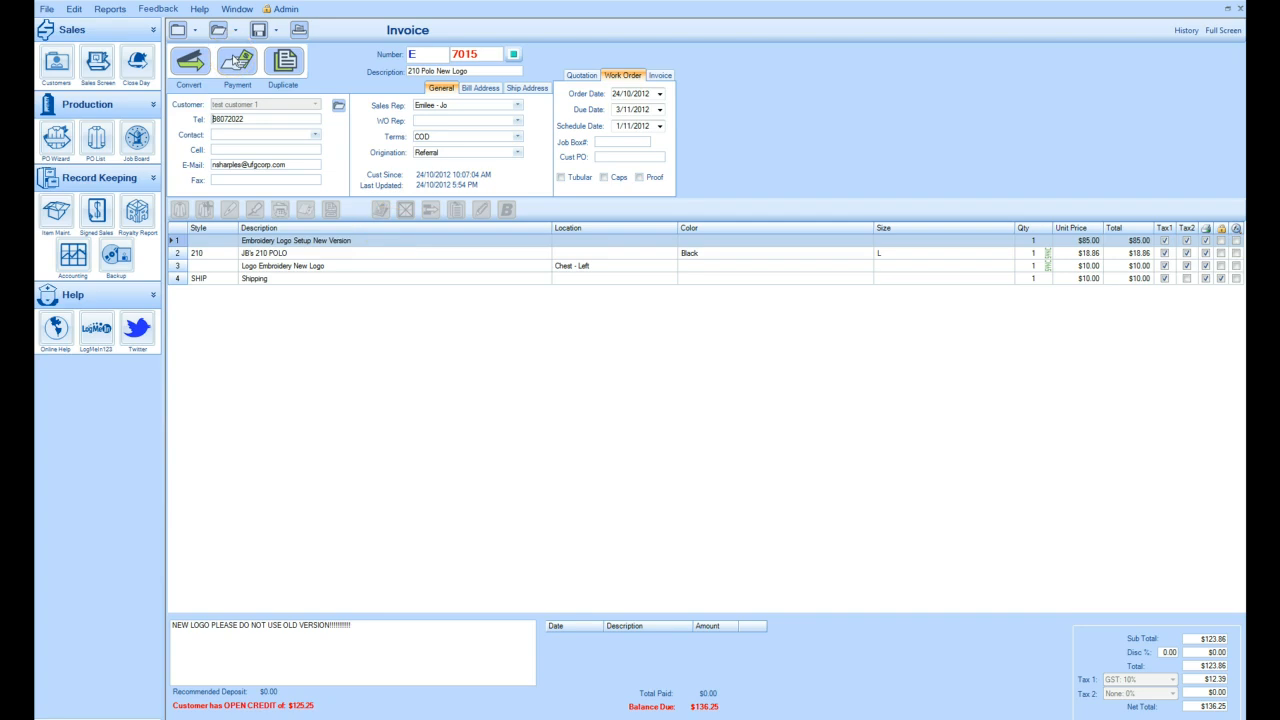
click(240, 72)
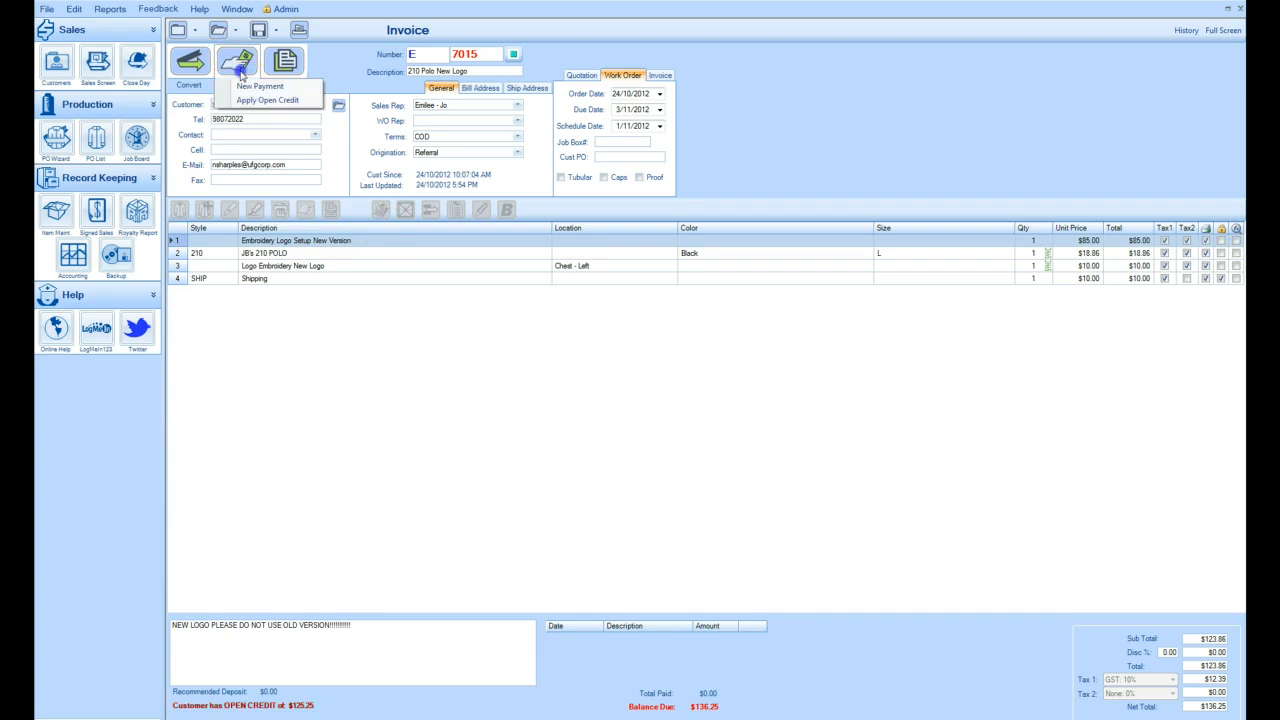
click(245, 100)
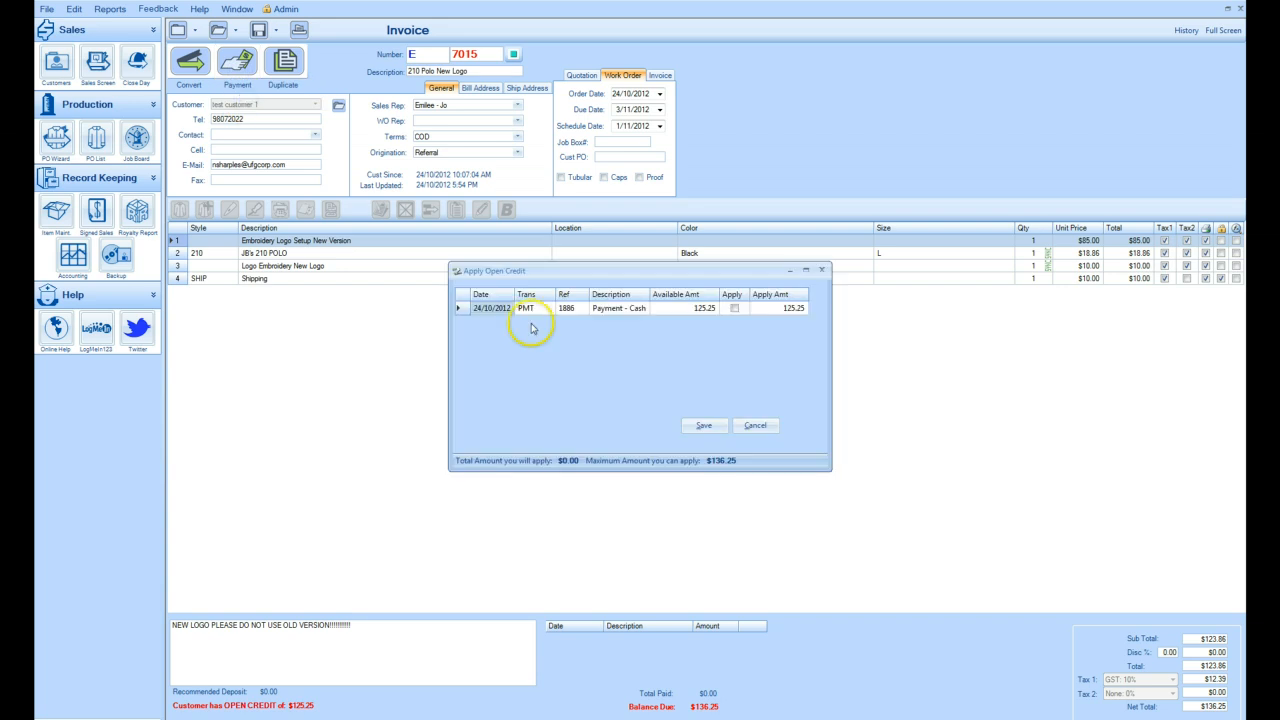
click(734, 308)
click(704, 426)
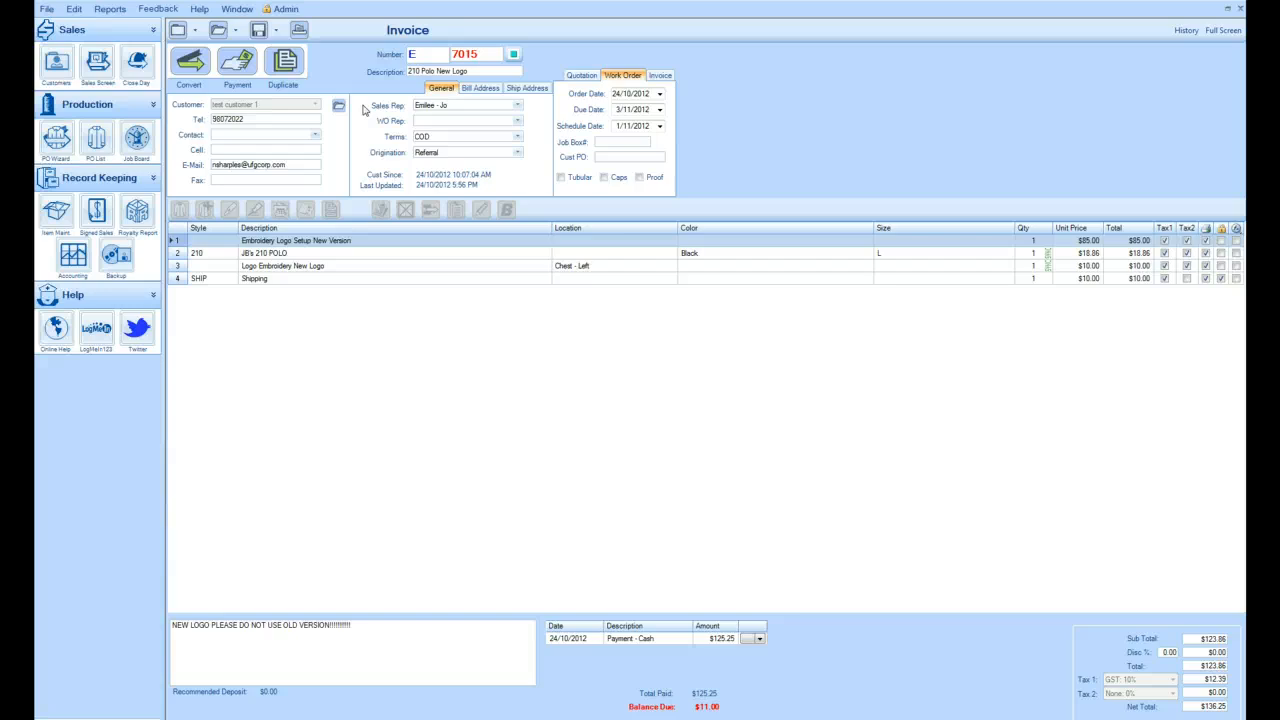
Preview the replacement invoice's packing slip, review its items, description and notes, and close the preview
click(300, 30)
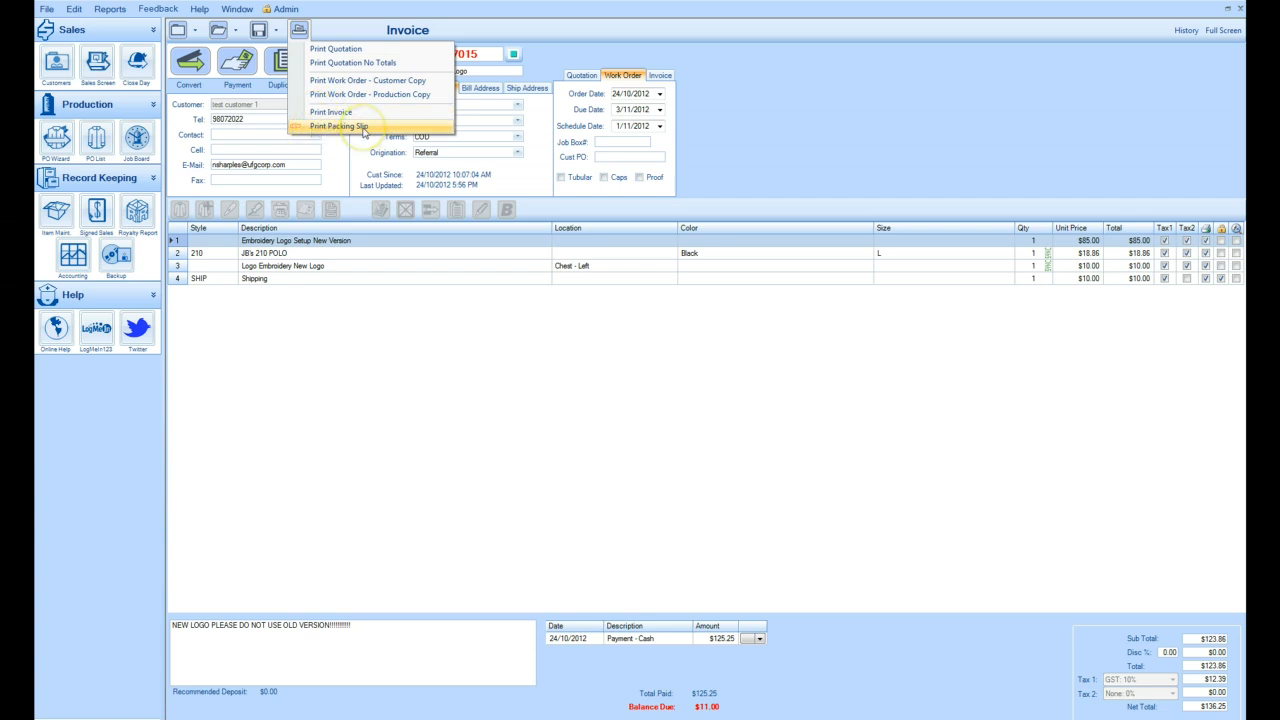
click(363, 127)
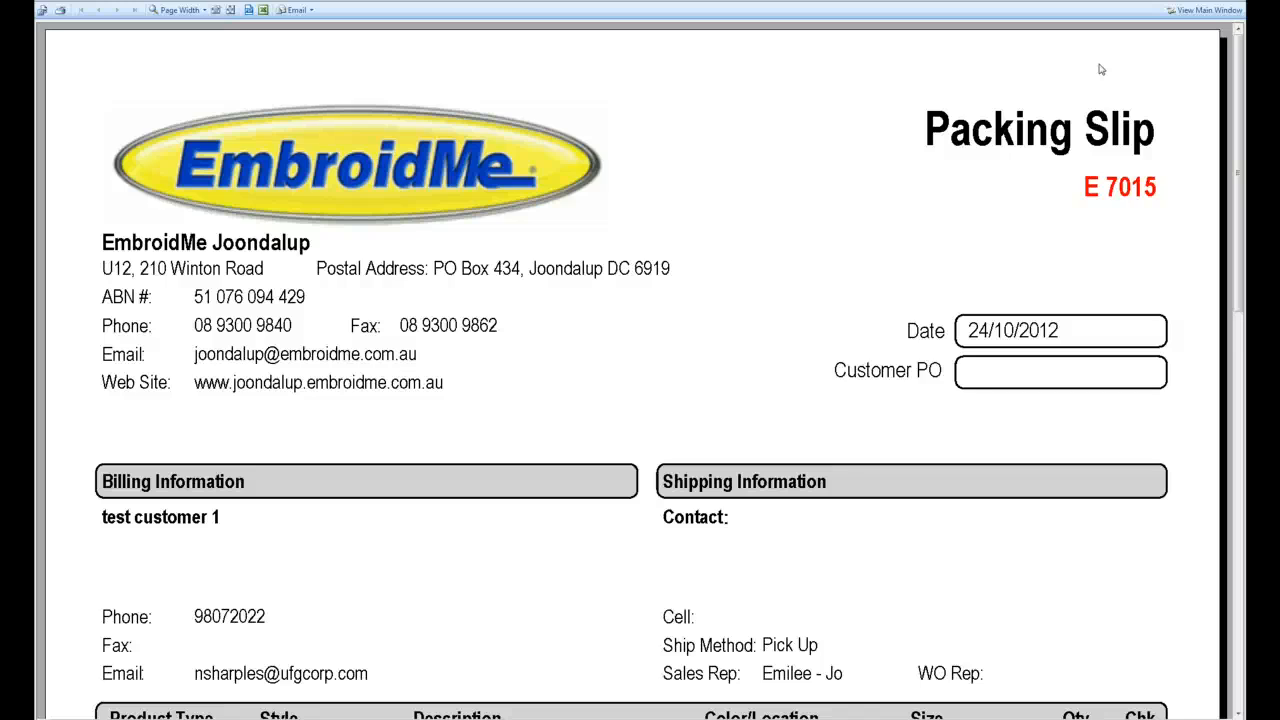
drag(1239, 154, 1245, 284)
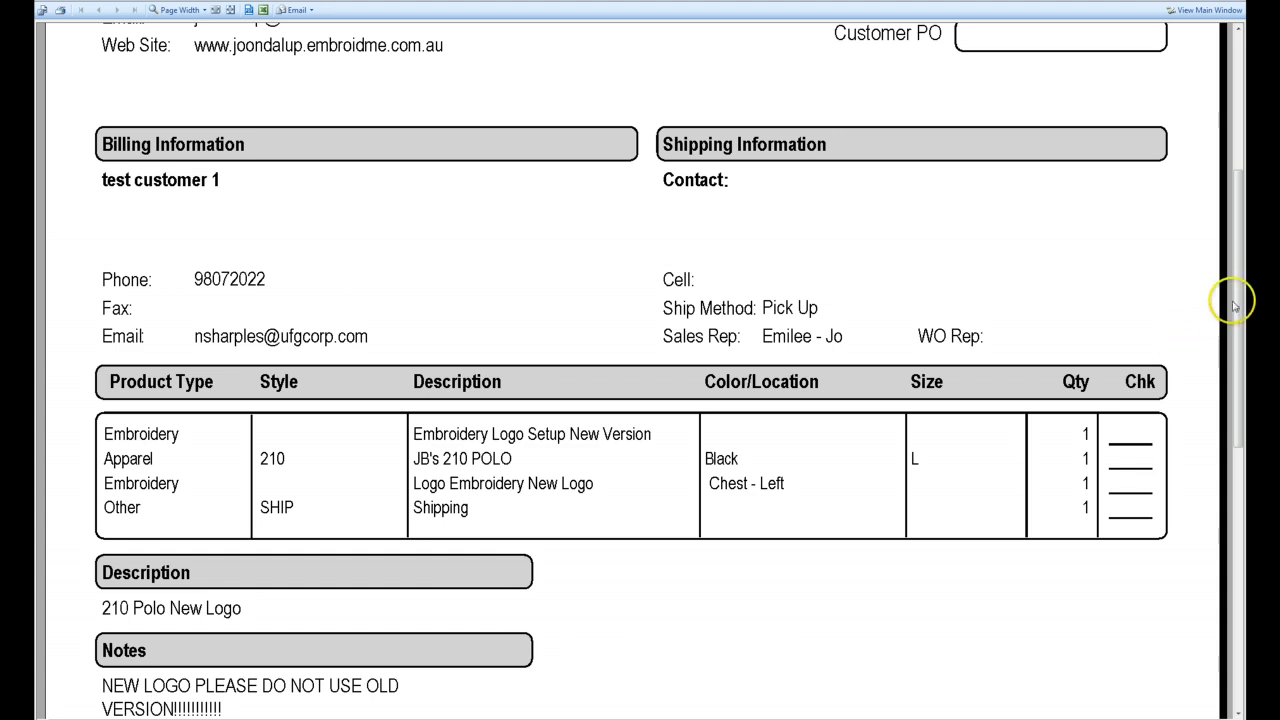
drag(1238, 308, 1239, 356)
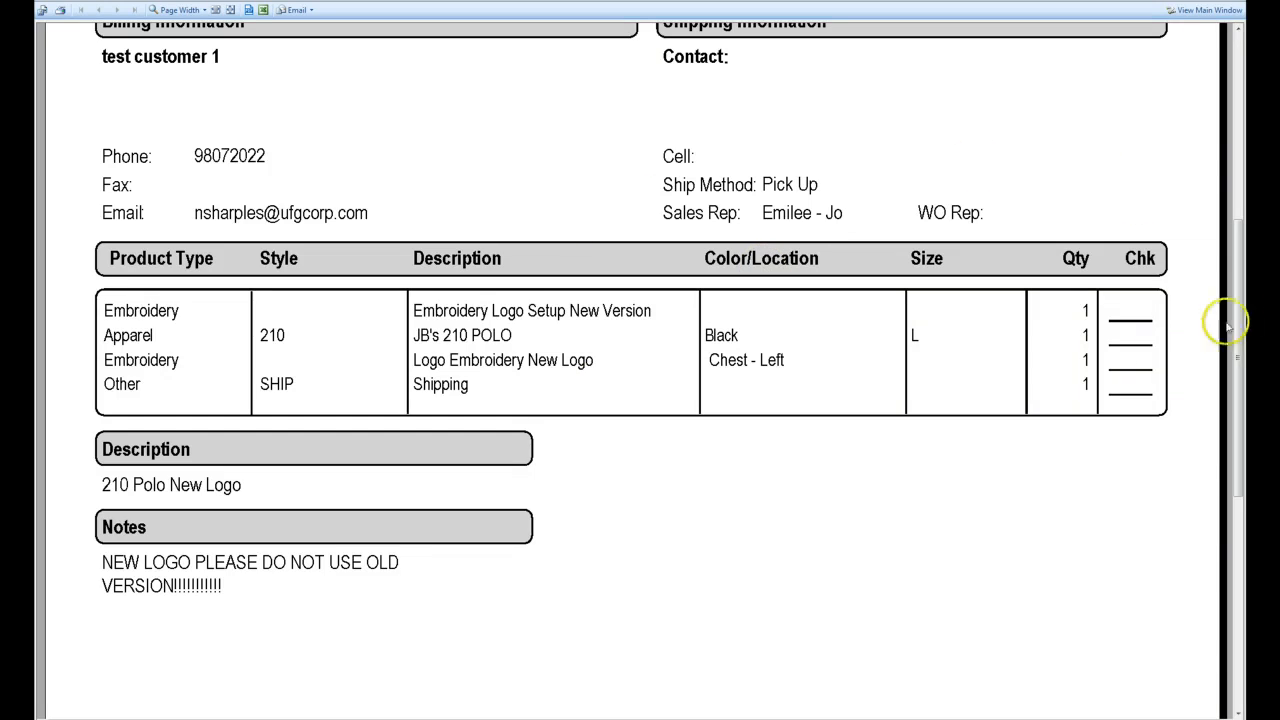
drag(1237, 297, 1240, 100)
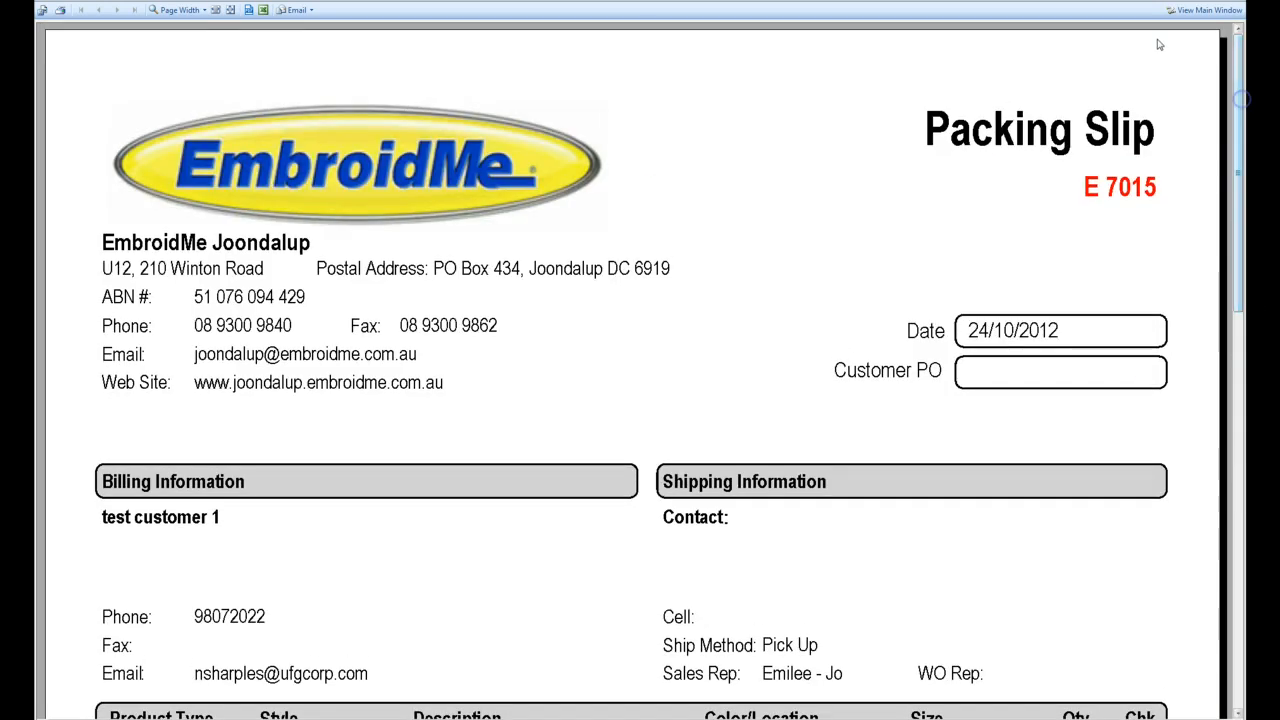
click(1237, 2)
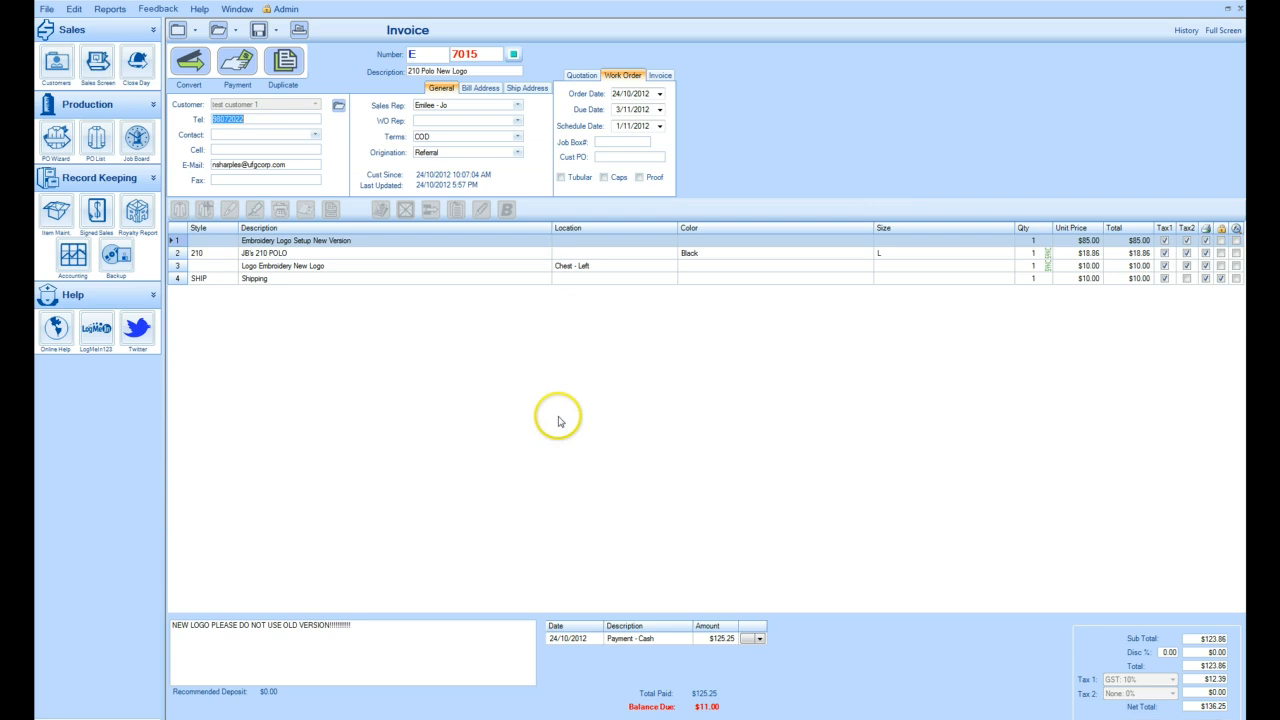